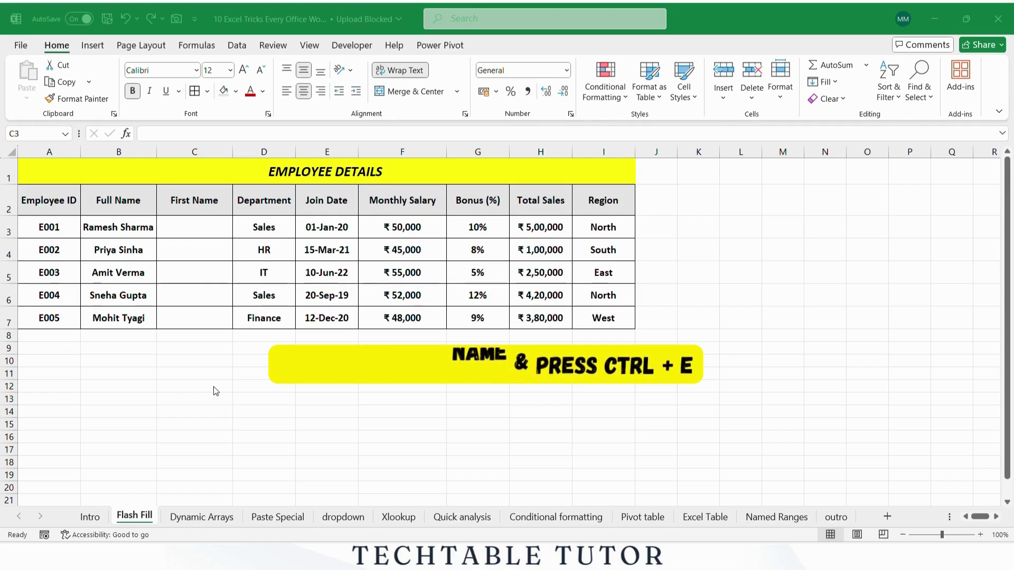
- Enter Ramesh in C3 and Flash Fill the remaining first names into C4:C7
click(195, 229)
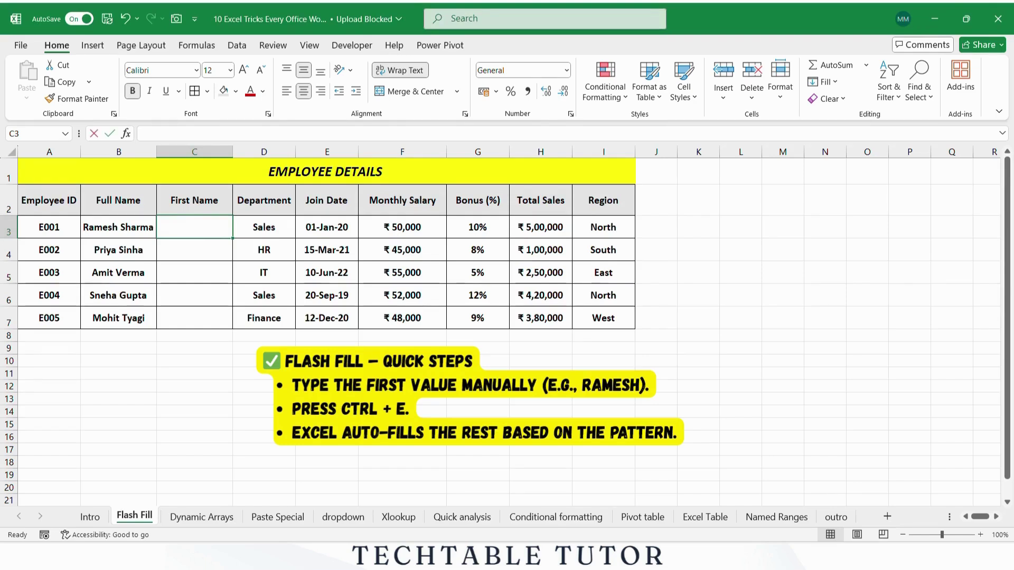
text(Ramesh)
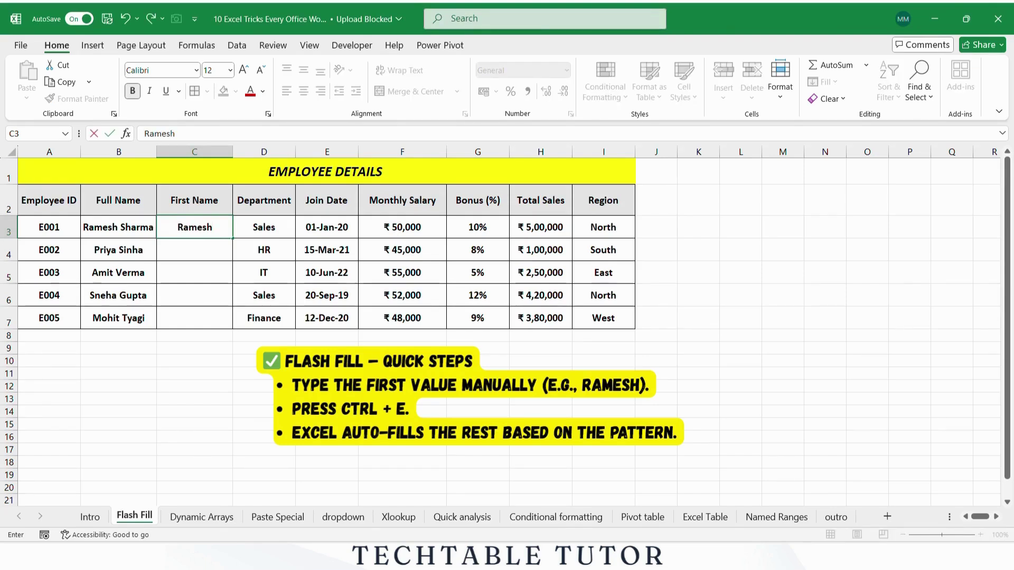
key(ctrl+Return)
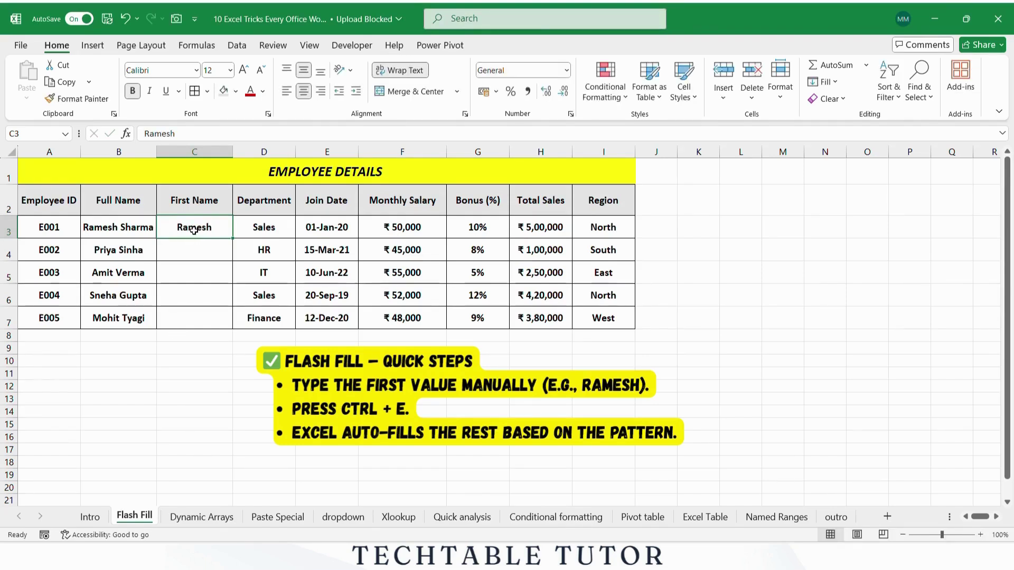
key(ctrl+e)
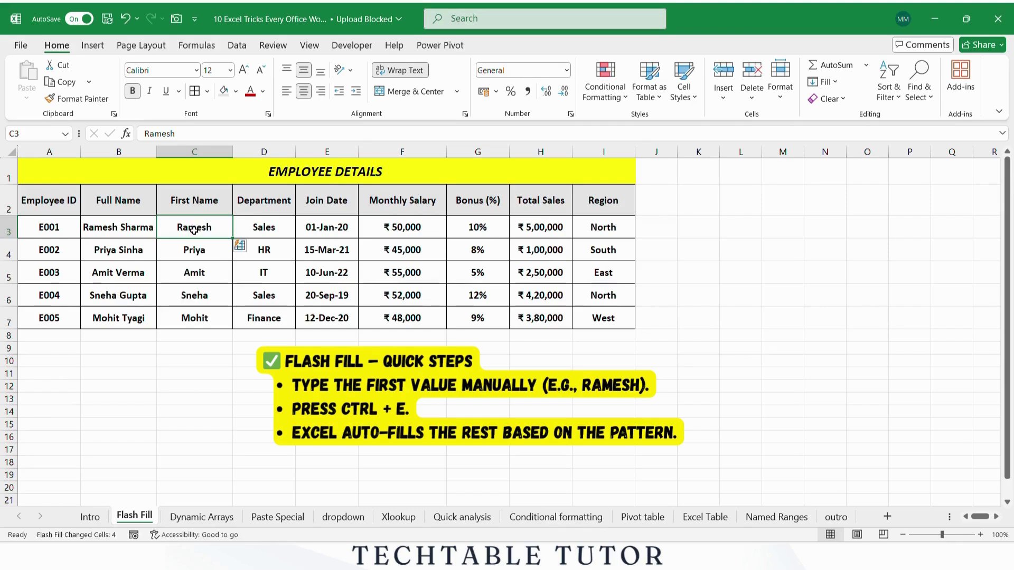
click(327, 386)
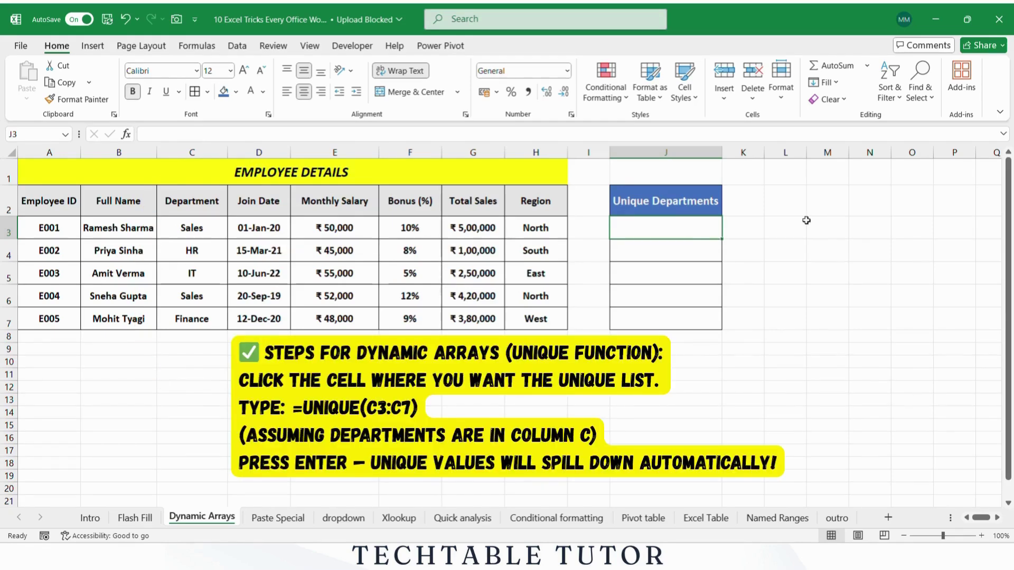
- Enter =UNIQUE(C3:C7) in J3 so Sales, HR, IT and Finance spill down
key(F2)
text(=unique)
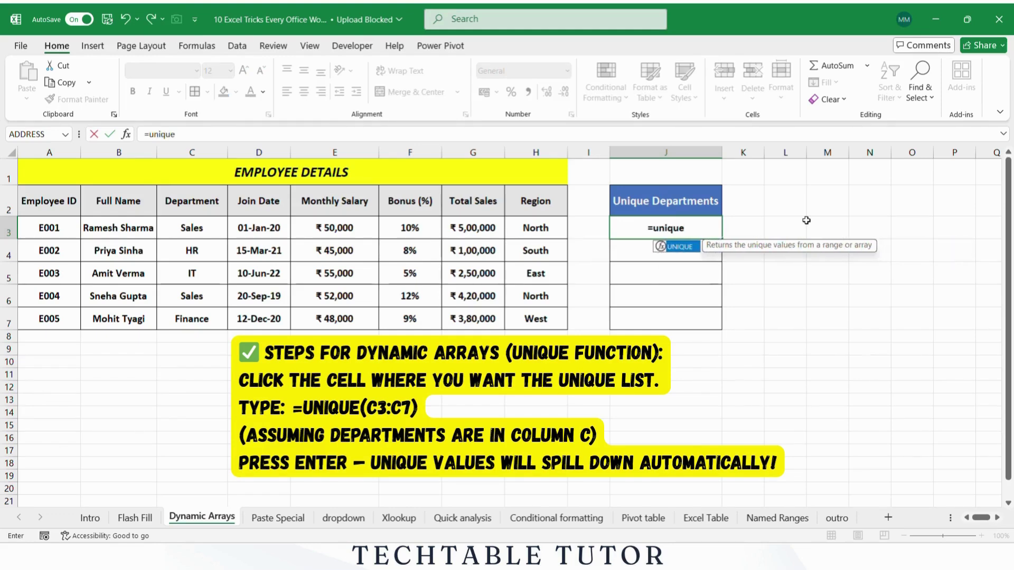
key(Tab)
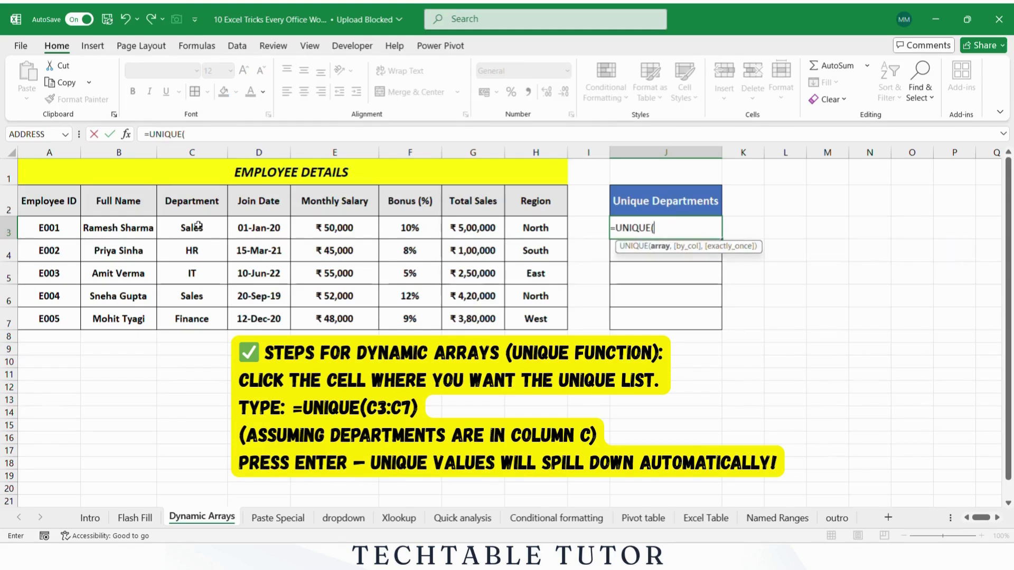
drag(198, 226, 184, 310)
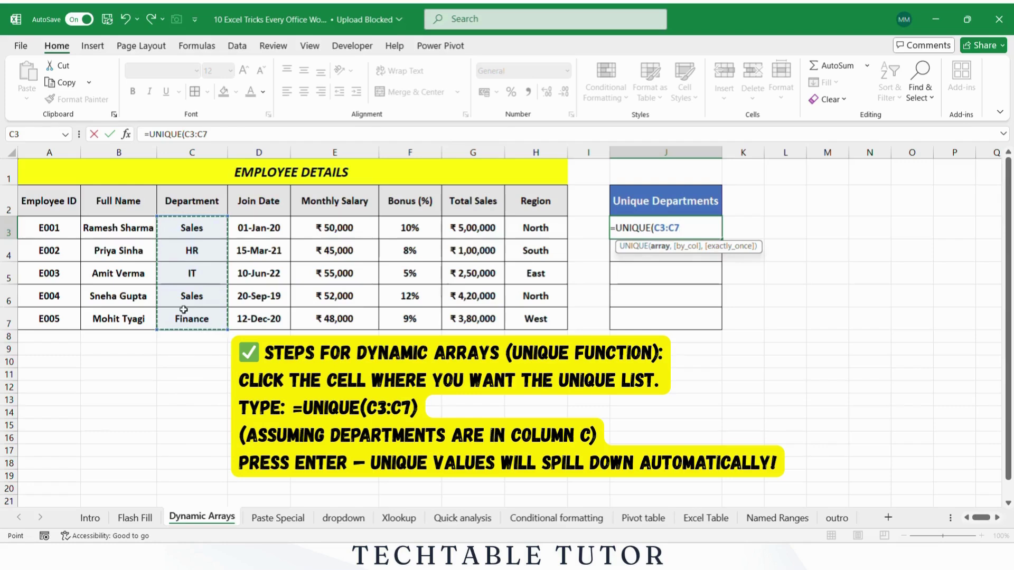
text())
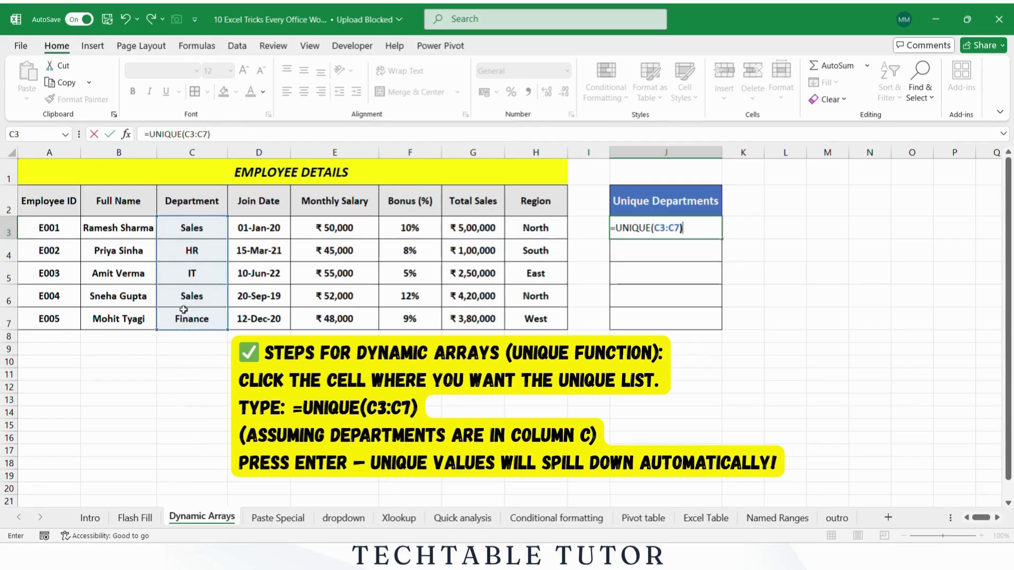
key(Return)
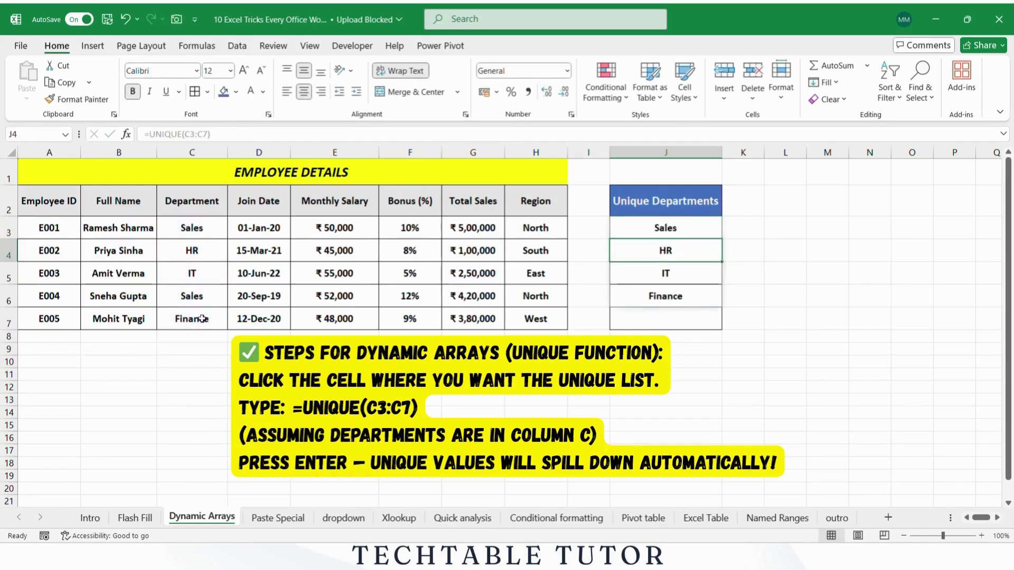
click(666, 464)
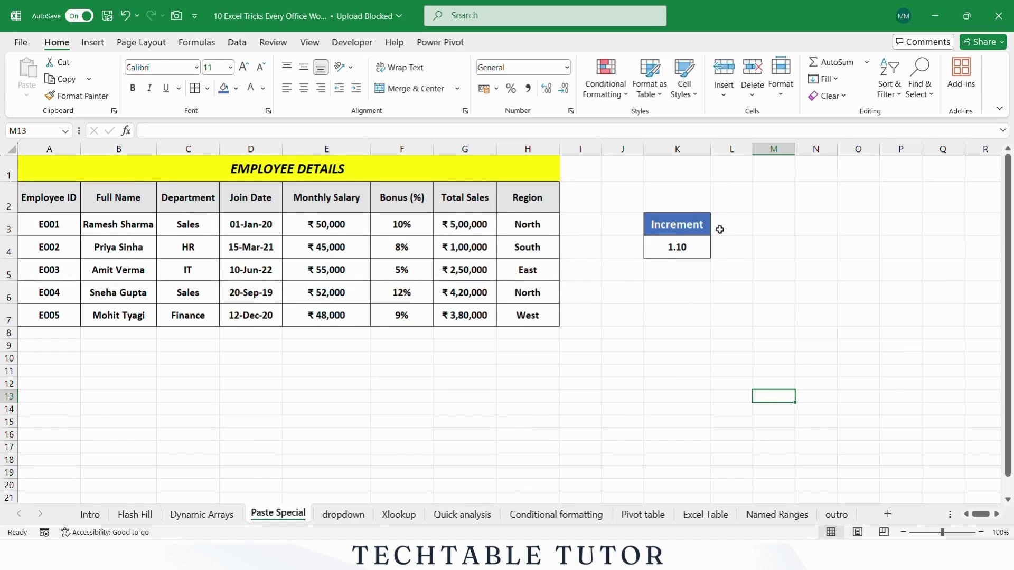
- Paste Special-multiply the Monthly Salary cells E3:E7 by the 1.10 increment copied from K4
click(674, 256)
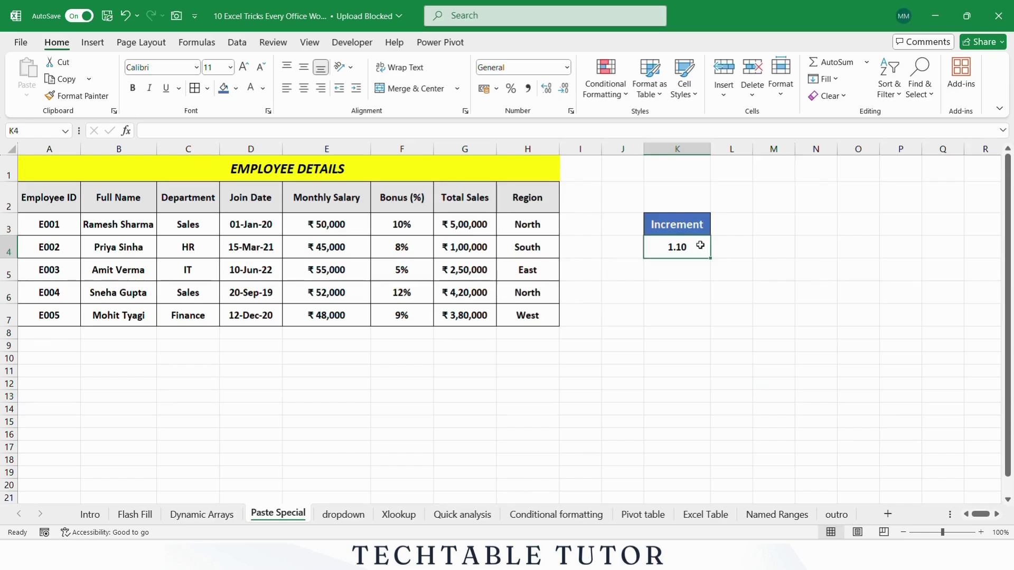
key(ctrl+c)
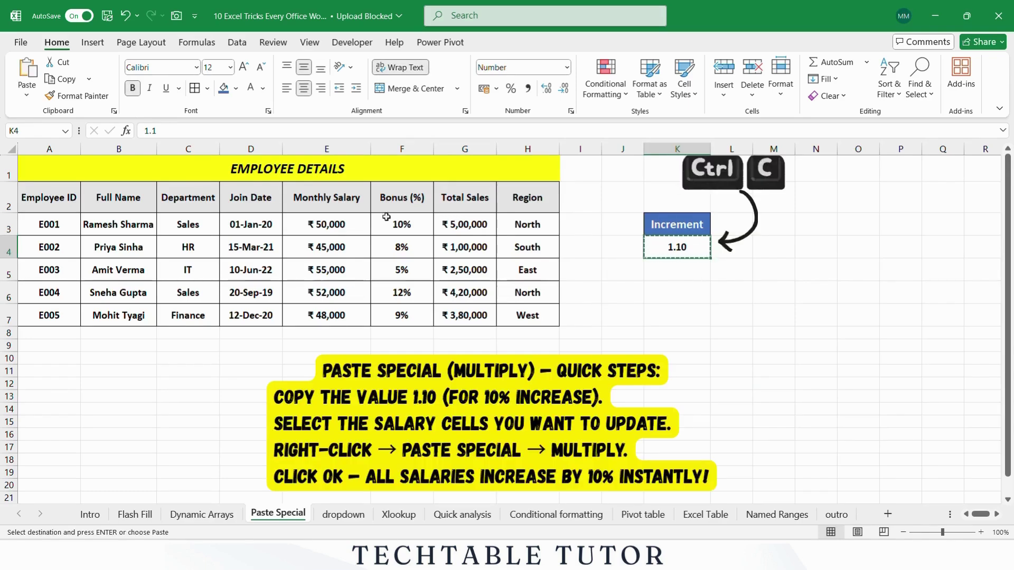
drag(351, 225, 355, 309)
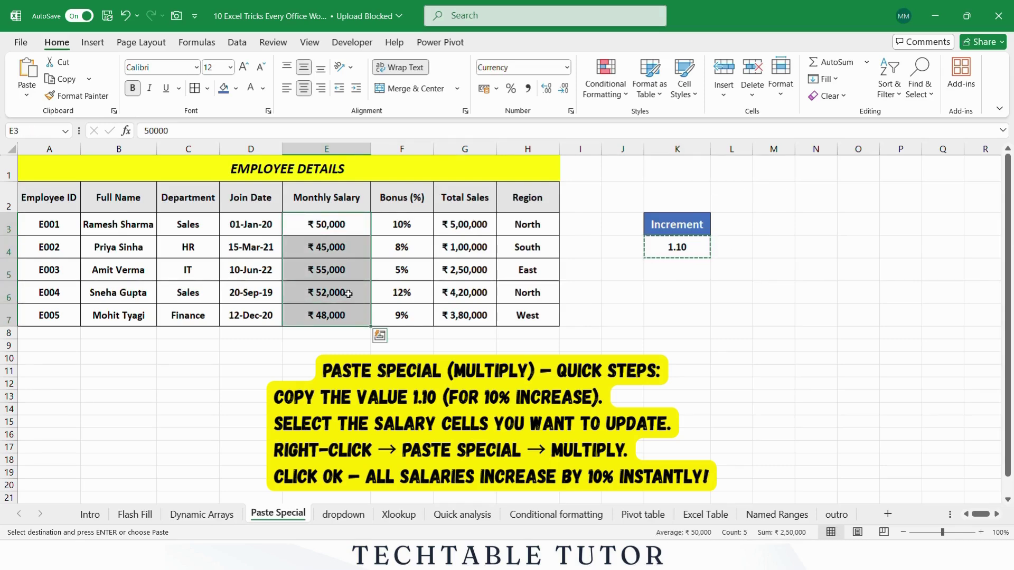
right_click(324, 247)
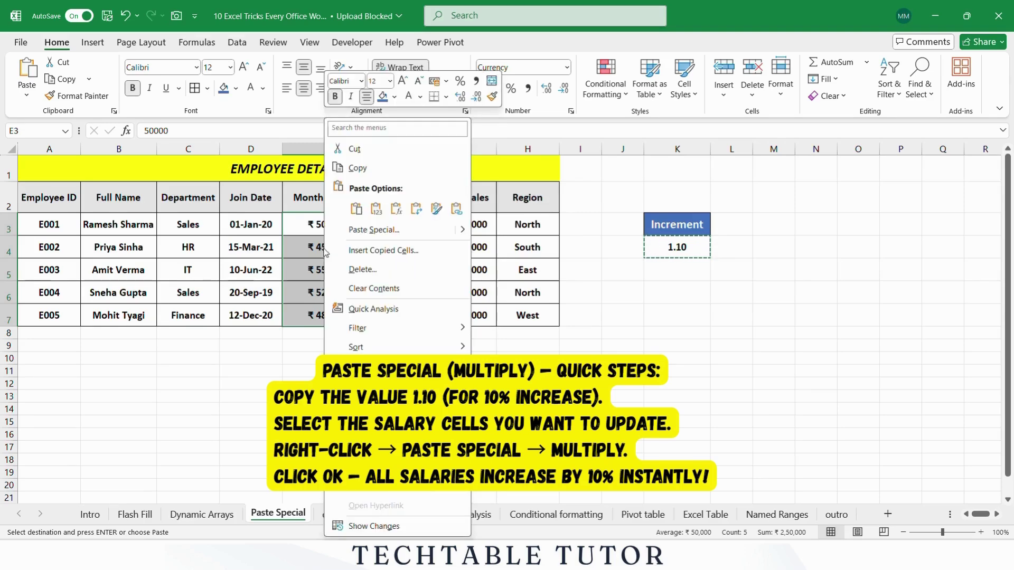
click(348, 232)
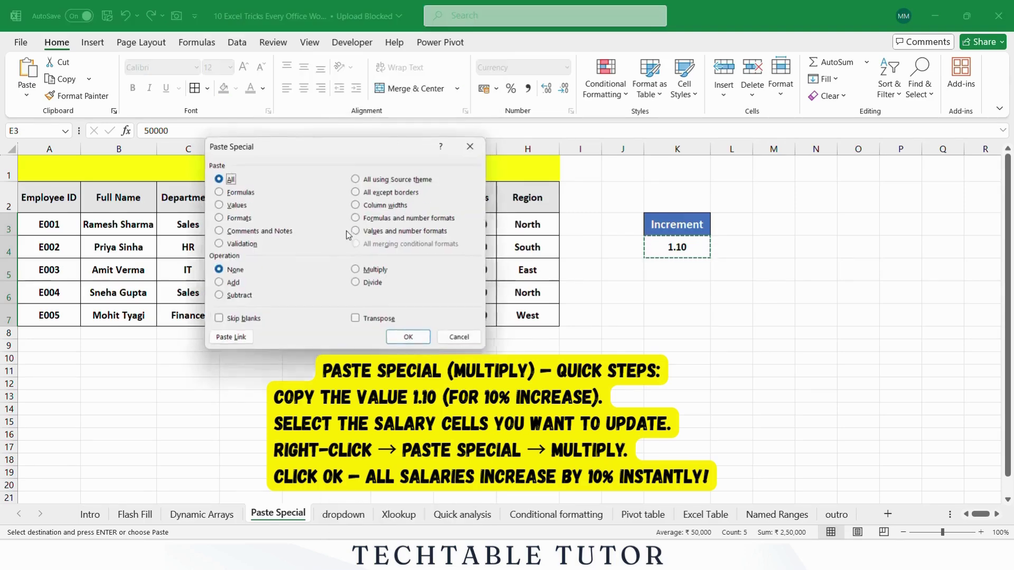
click(358, 271)
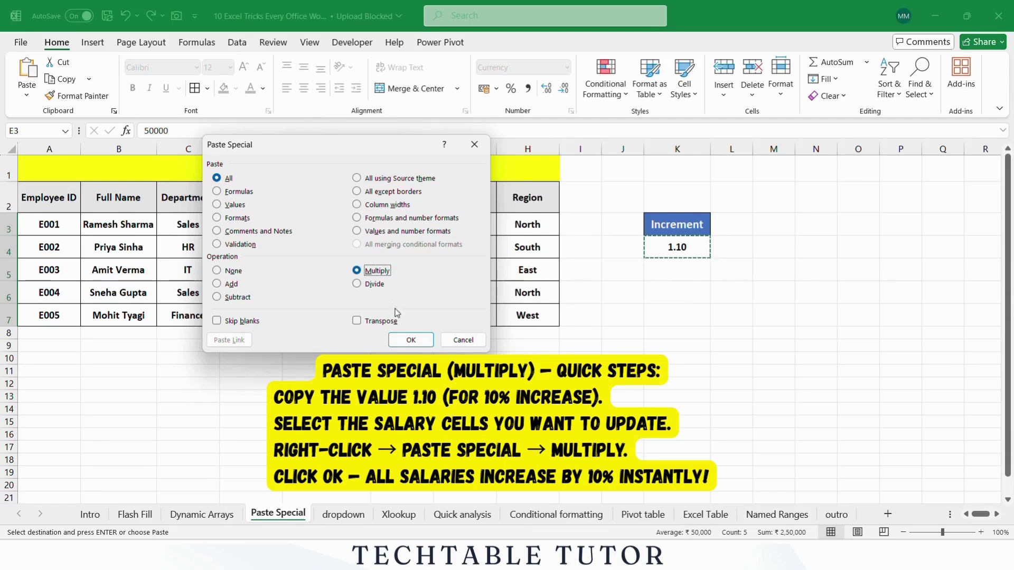
click(411, 340)
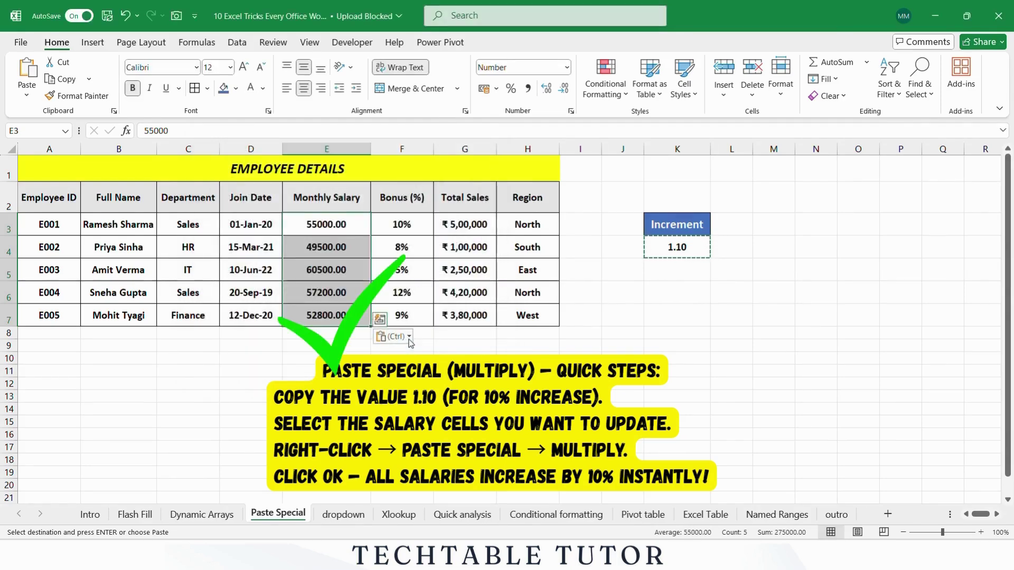
click(452, 348)
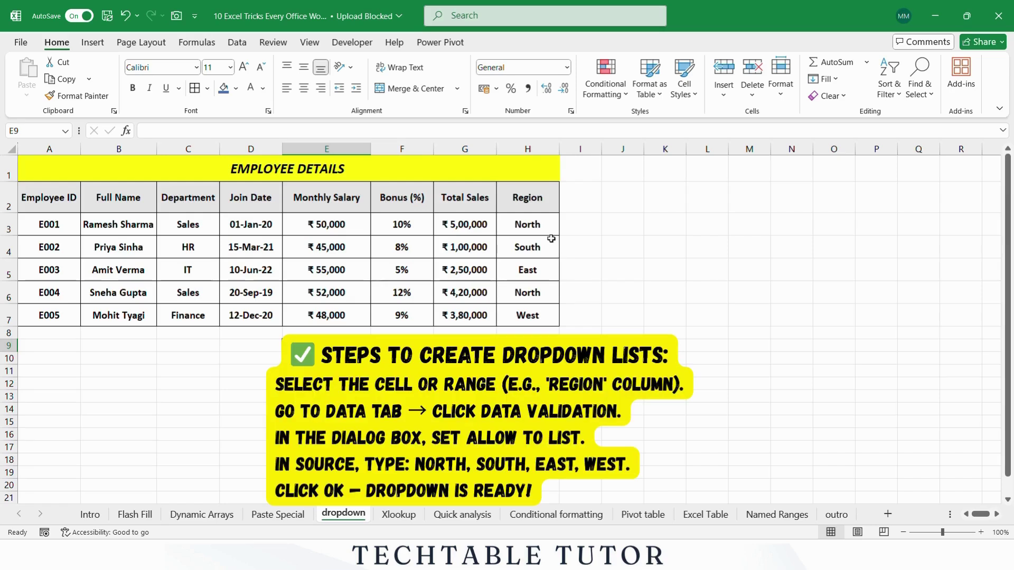
- Add List data validation to H3:H7 with the values North, South, East, West
click(541, 224)
drag(541, 224, 541, 318)
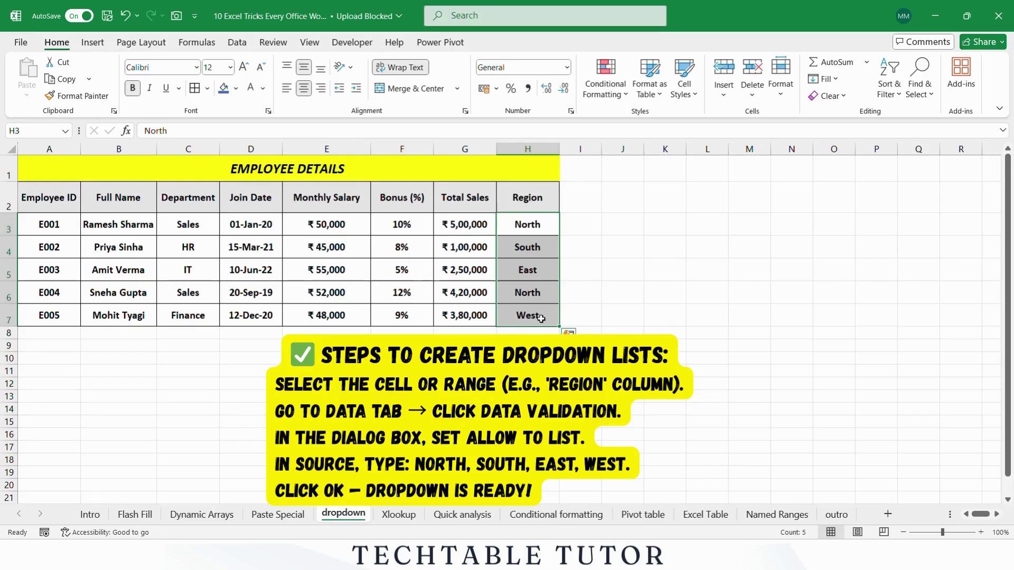
click(237, 42)
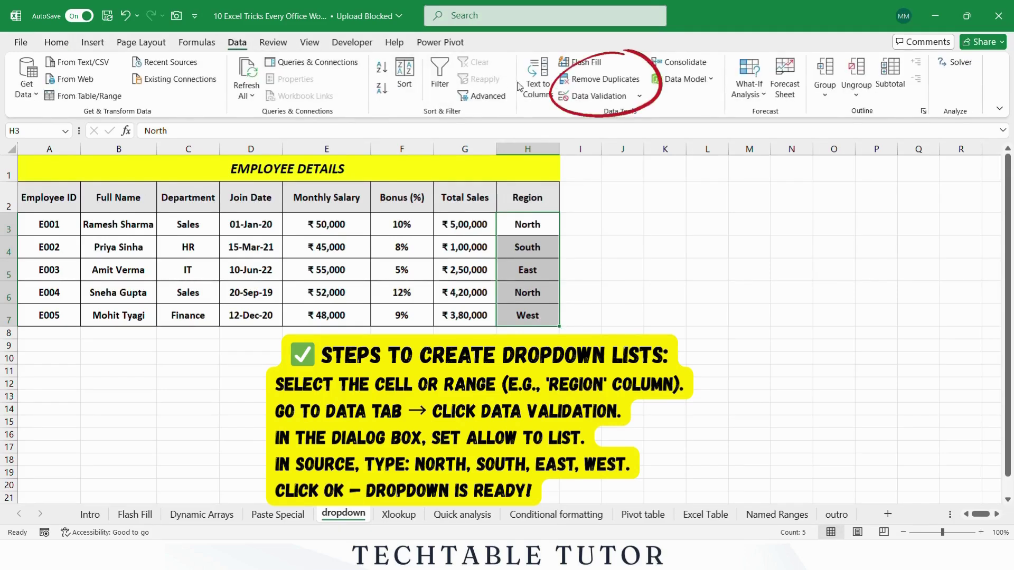
click(595, 97)
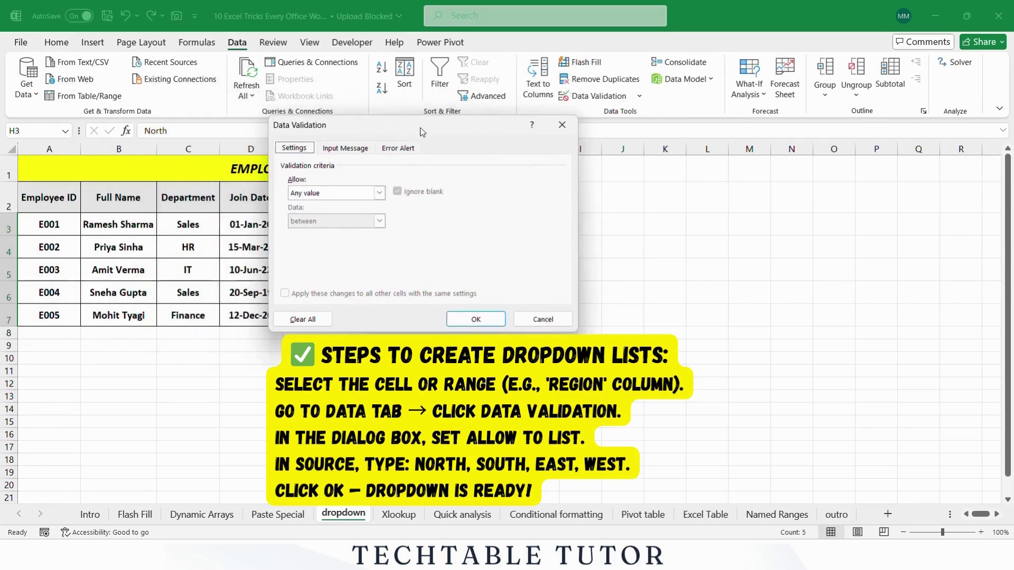
click(366, 194)
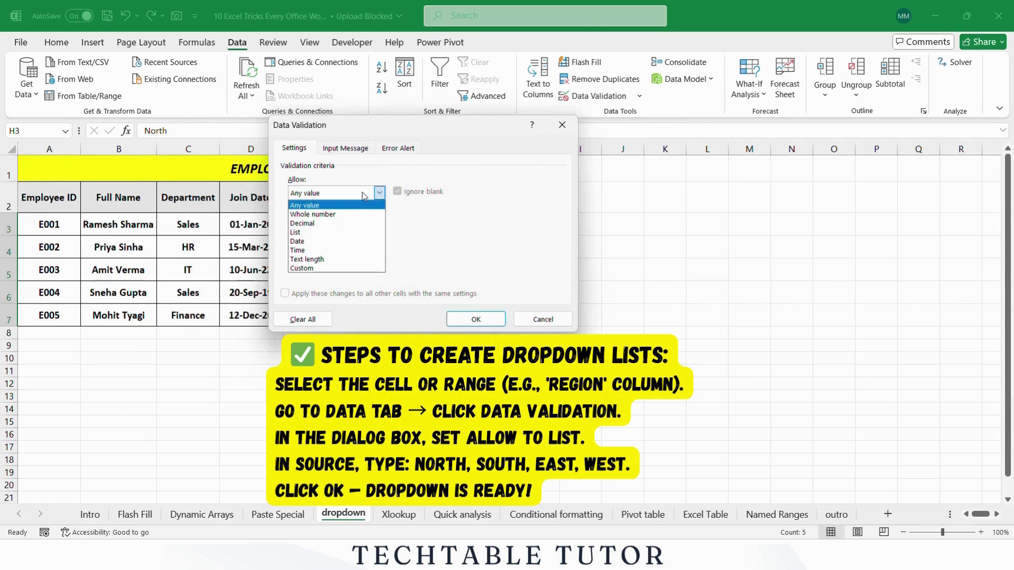
click(334, 234)
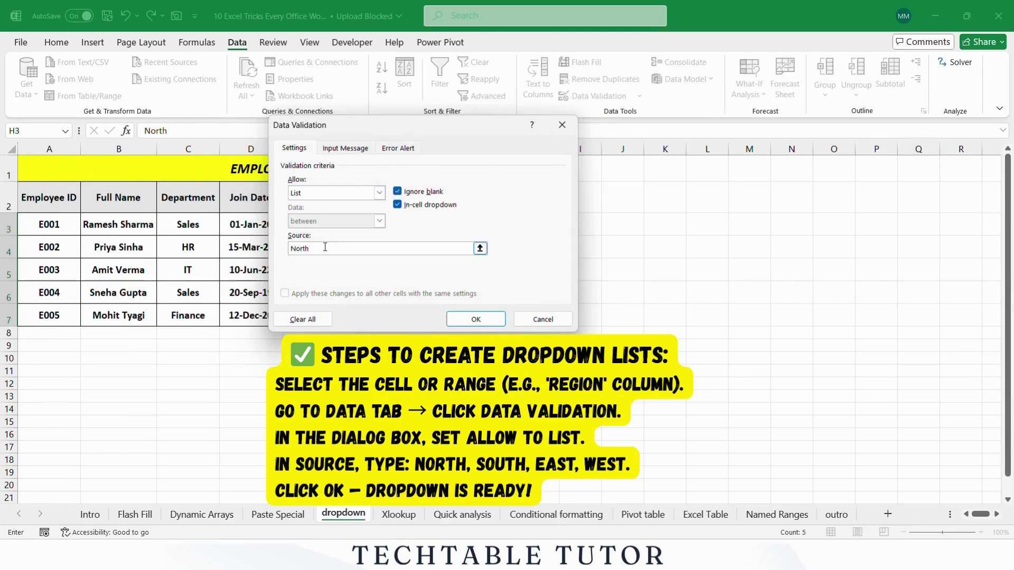
click(325, 247)
text(North, South, East, West)
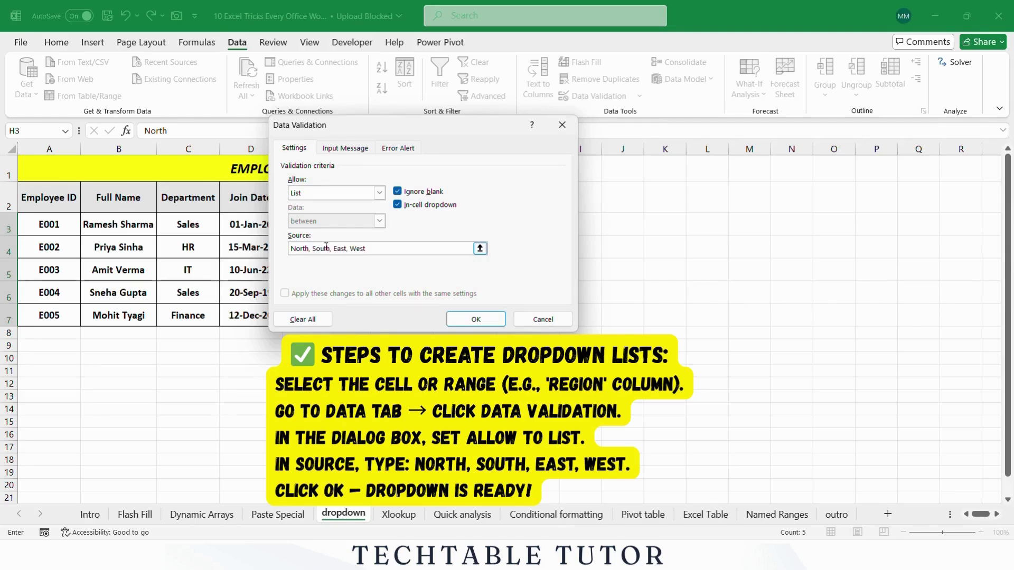
click(465, 319)
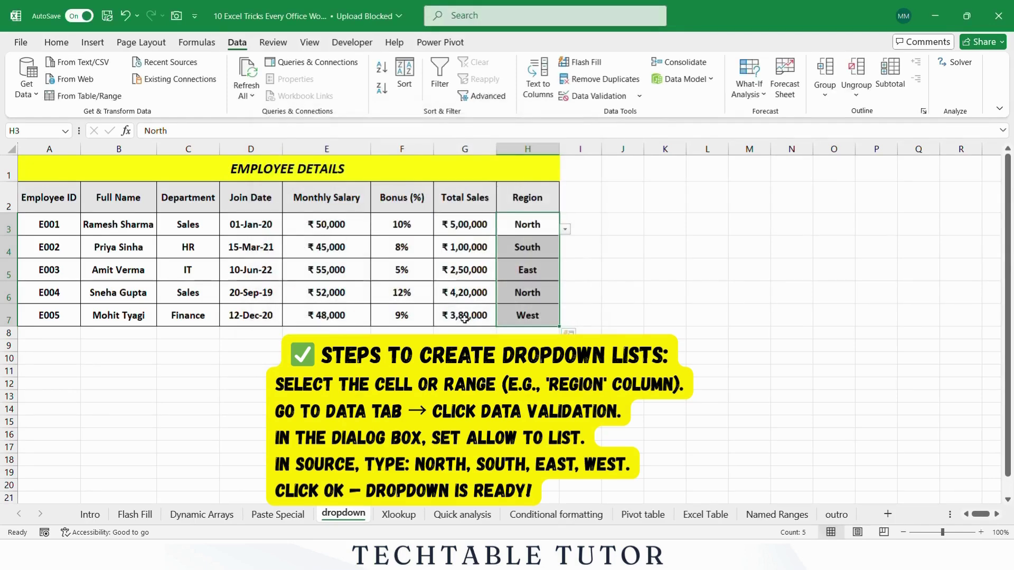
- Check the new region dropdown choices in H3 and H5
click(565, 228)
click(541, 278)
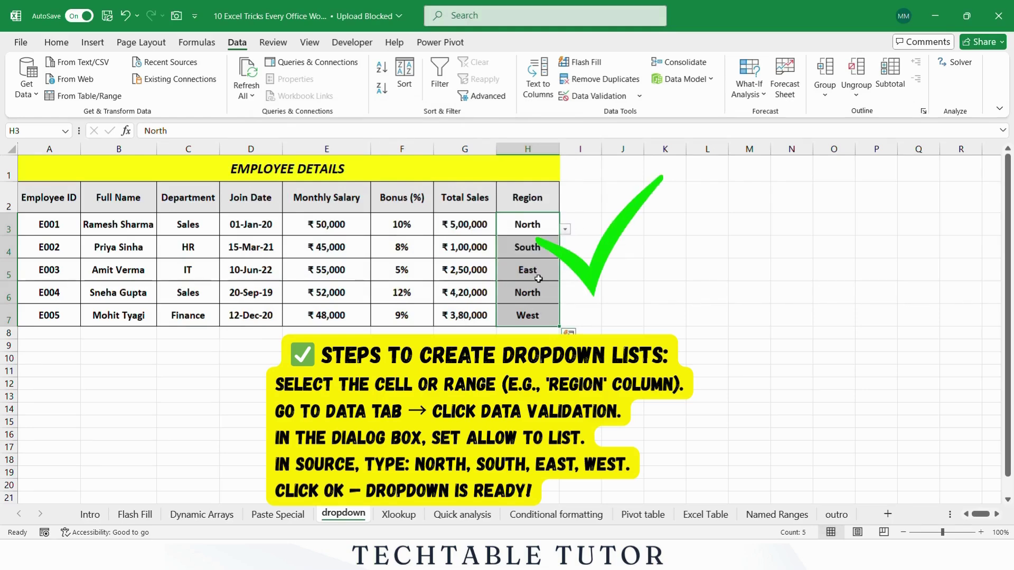
click(565, 275)
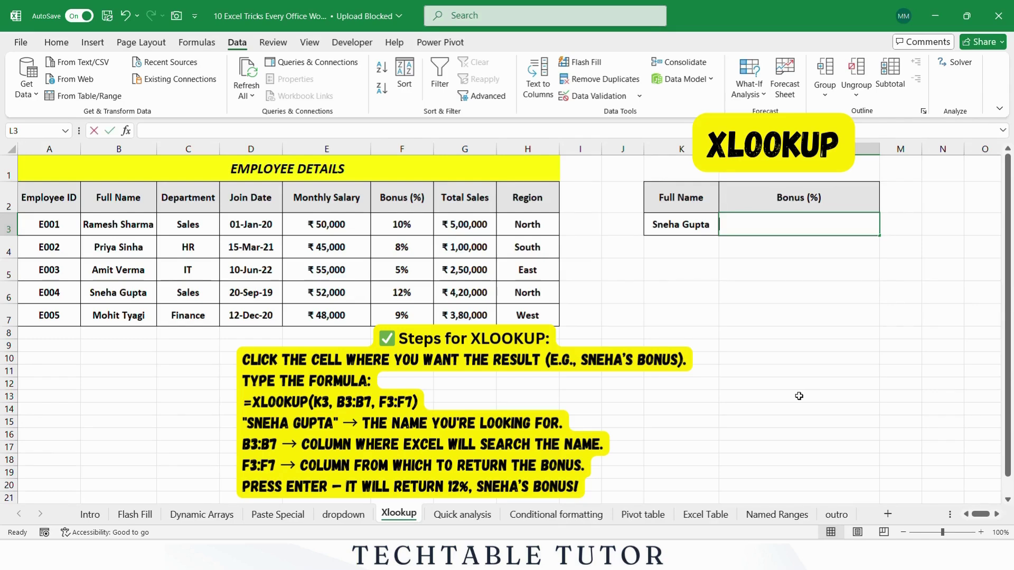
- Enter =XLOOKUP(K3,B3:B7,F3:F7) in L3 to return the employee's 12% bonus
text(=xlook)
key(Tab)
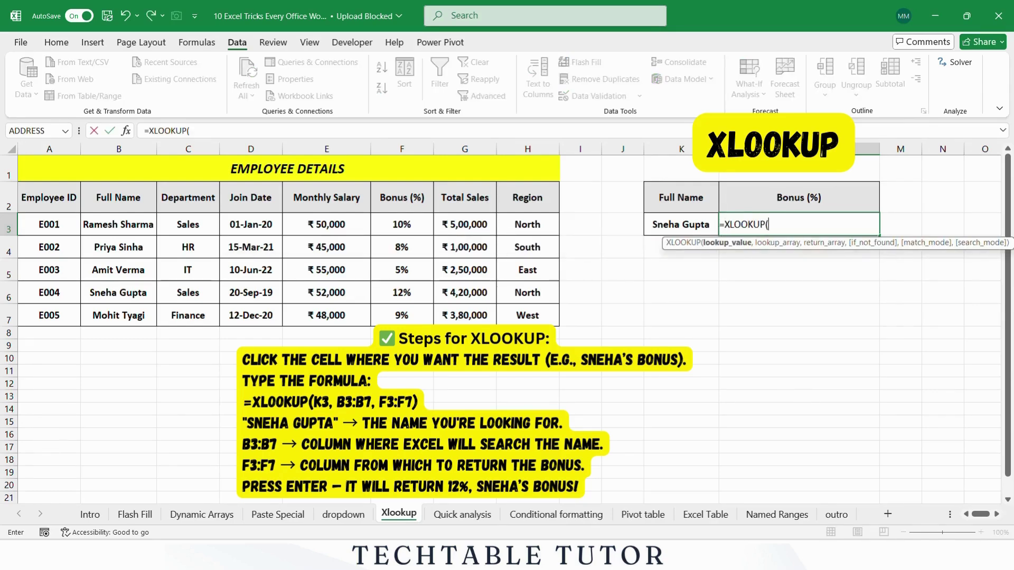
click(704, 225)
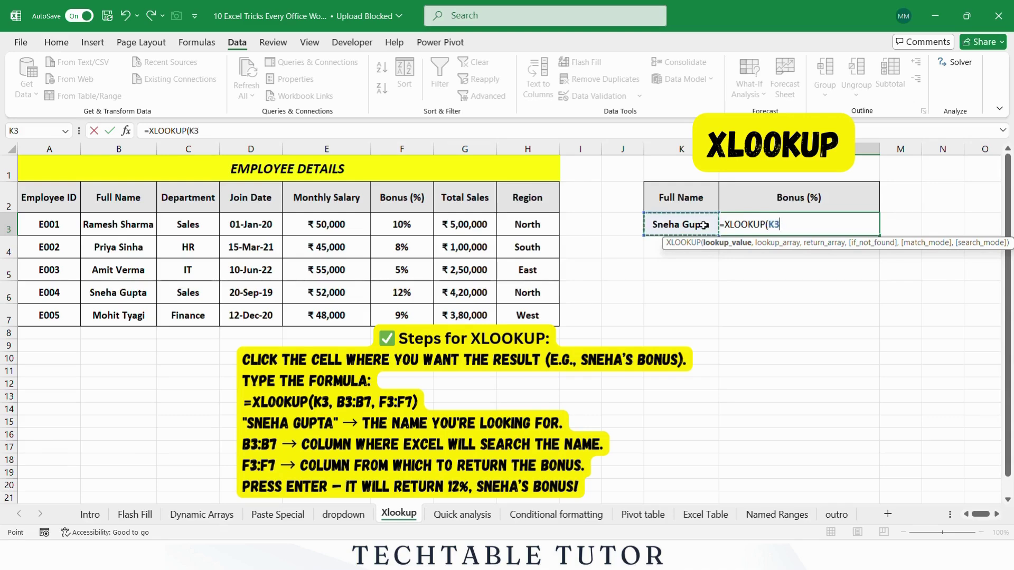
text(,)
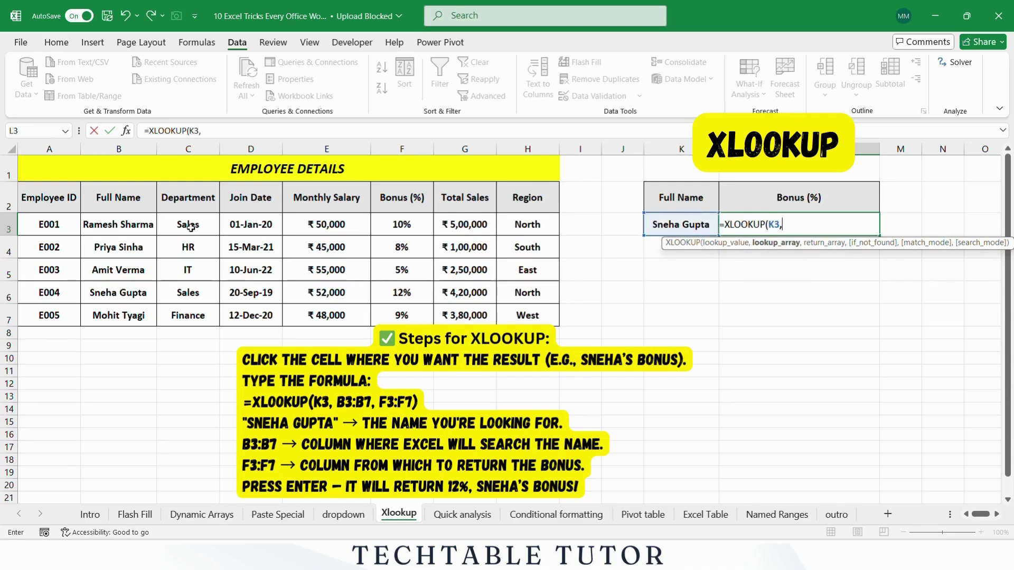
drag(149, 226, 142, 315)
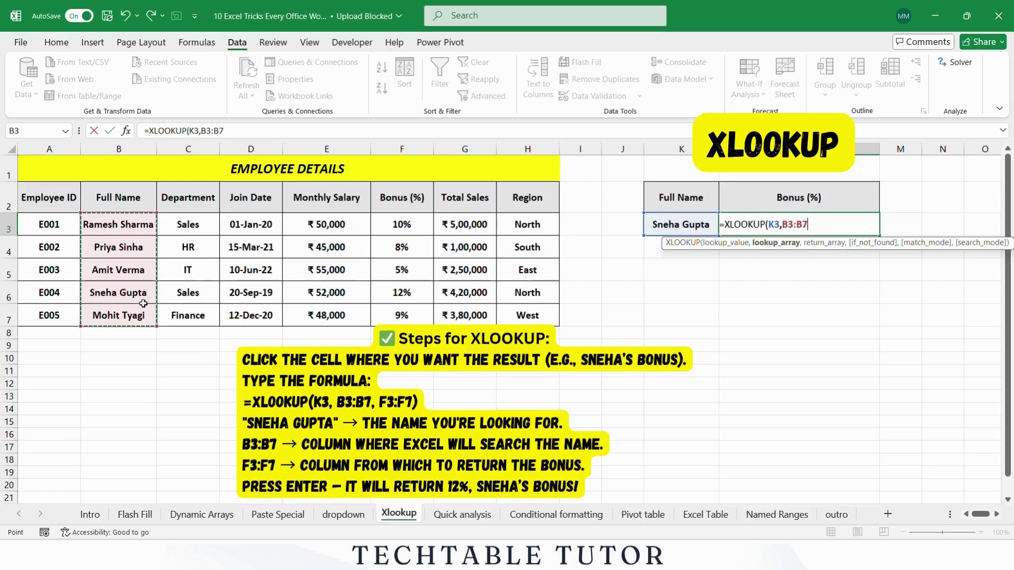
text(,)
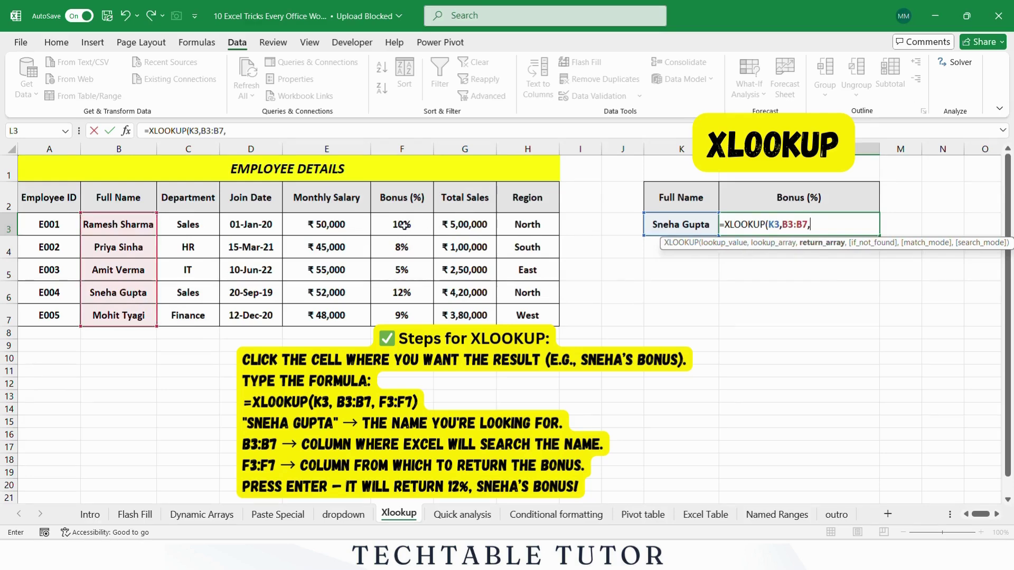
drag(403, 225, 412, 310)
text())
key(Return)
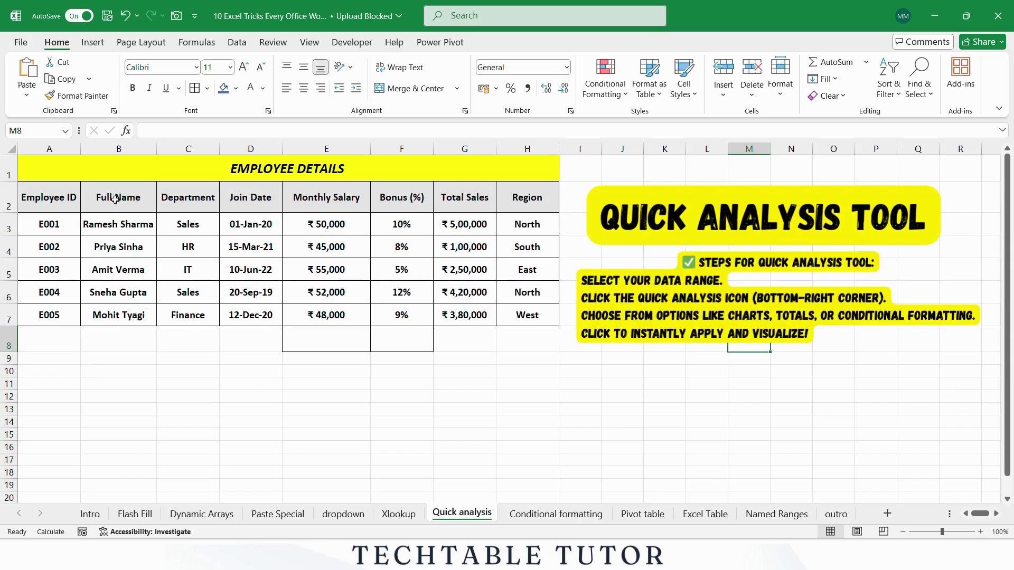
- Insert a clustered column chart of B2:F7 (Full Name to Bonus %) via Quick Analysis
drag(116, 200, 401, 314)
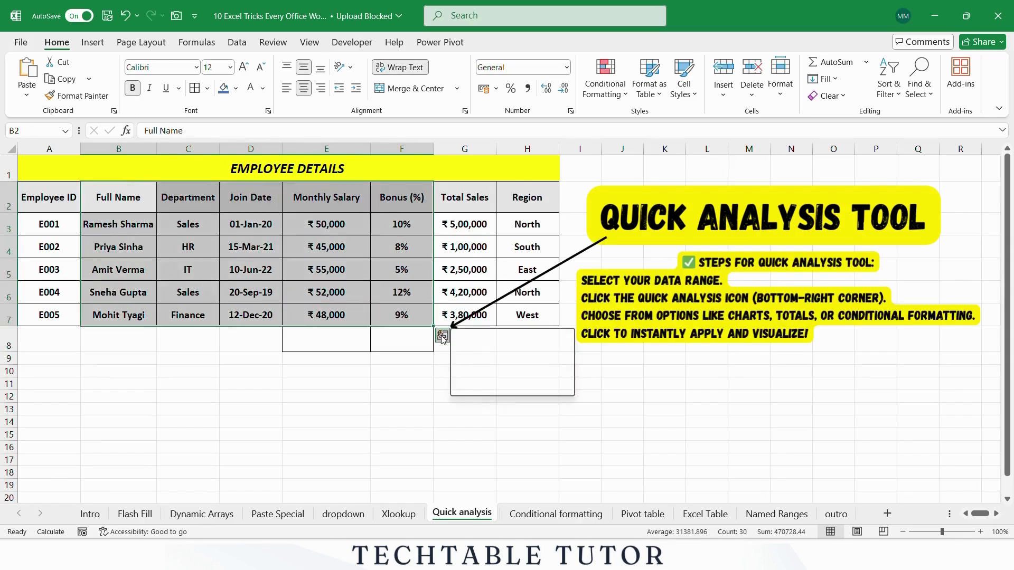
click(443, 338)
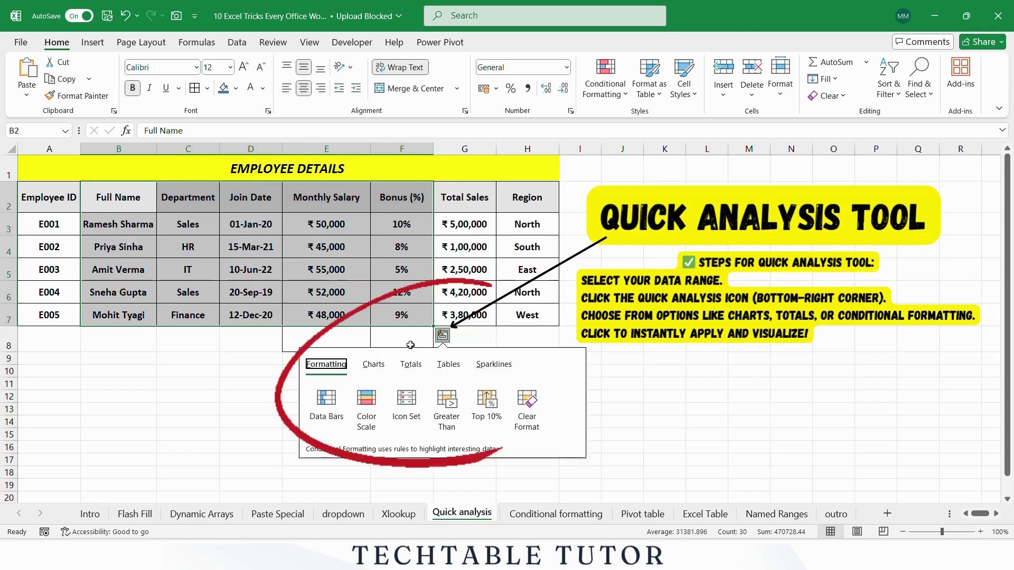
click(375, 365)
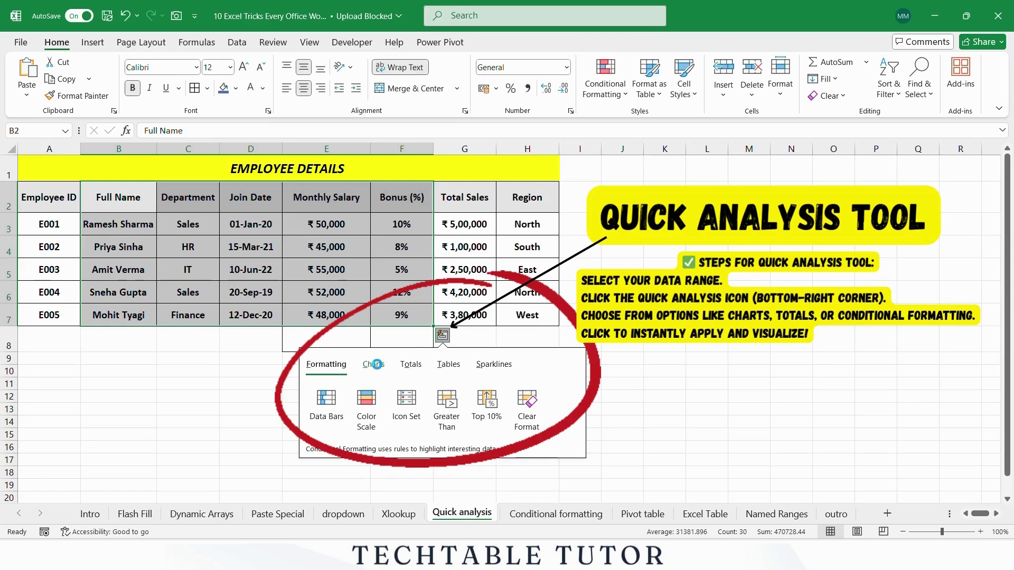
mouse_move(332, 404)
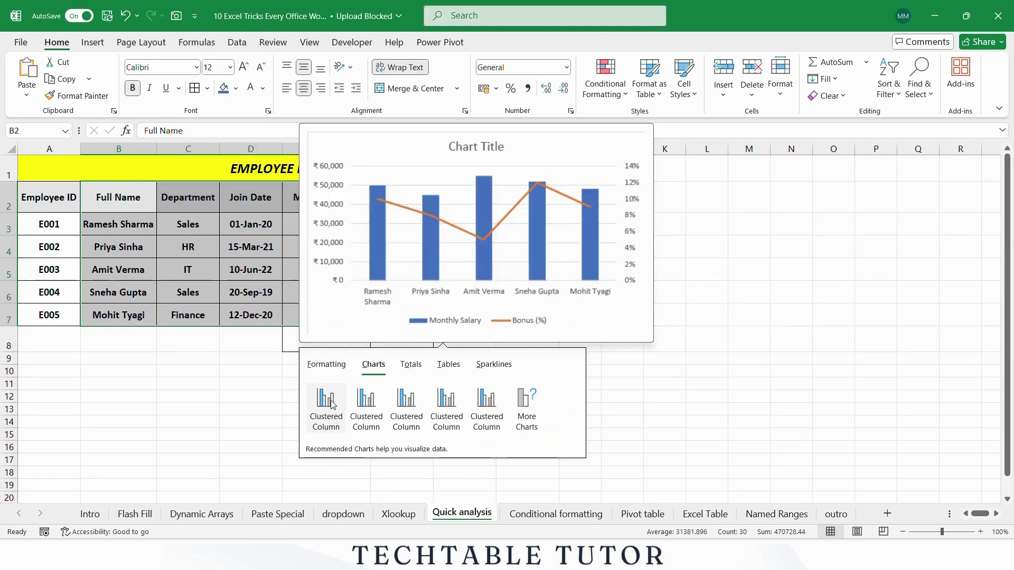
click(331, 402)
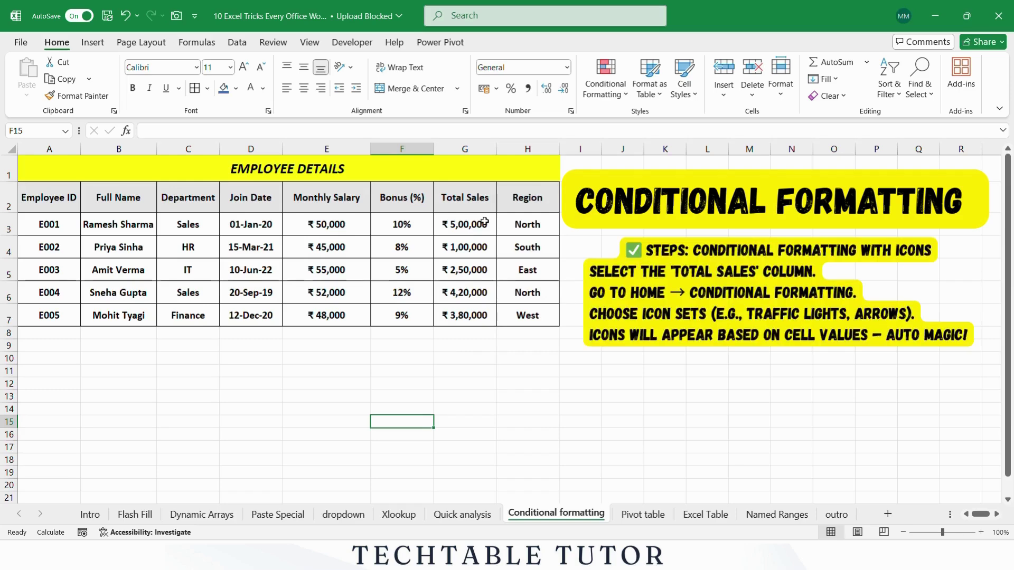
- Apply the 3 Traffic Lights (Rimmed) icon set to the Total Sales cells G3:G7
drag(484, 225, 482, 311)
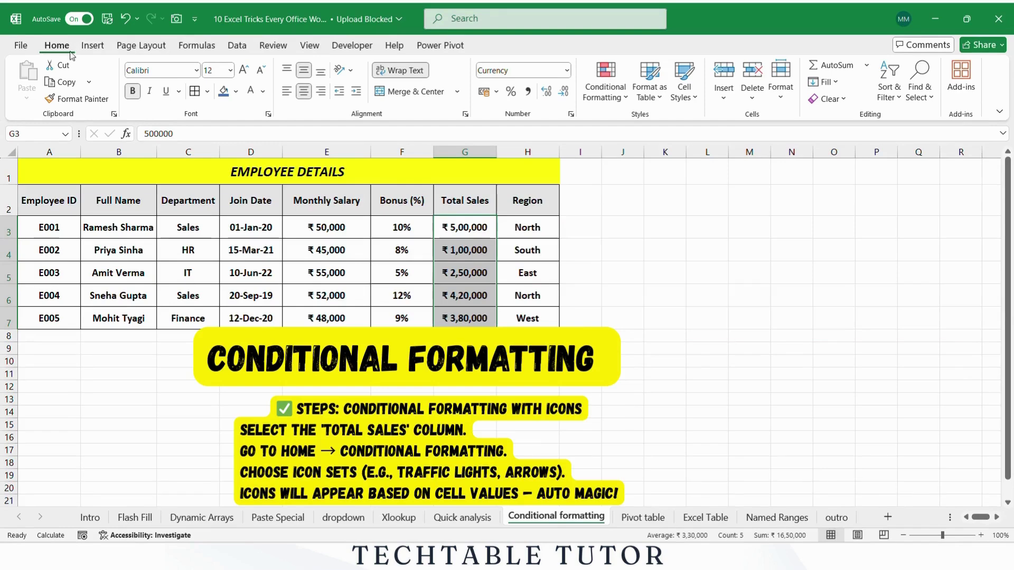
click(589, 99)
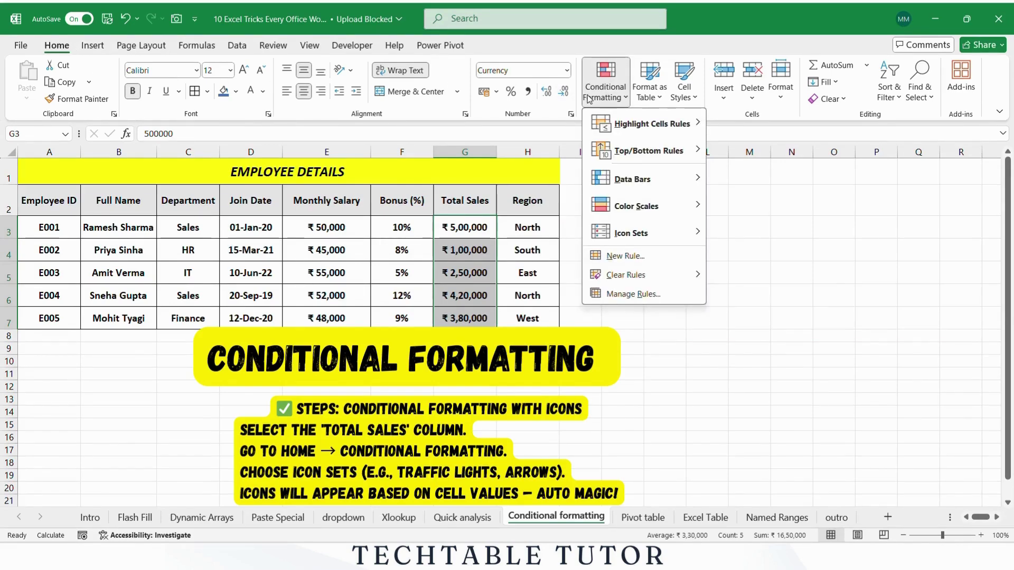
mouse_move(616, 239)
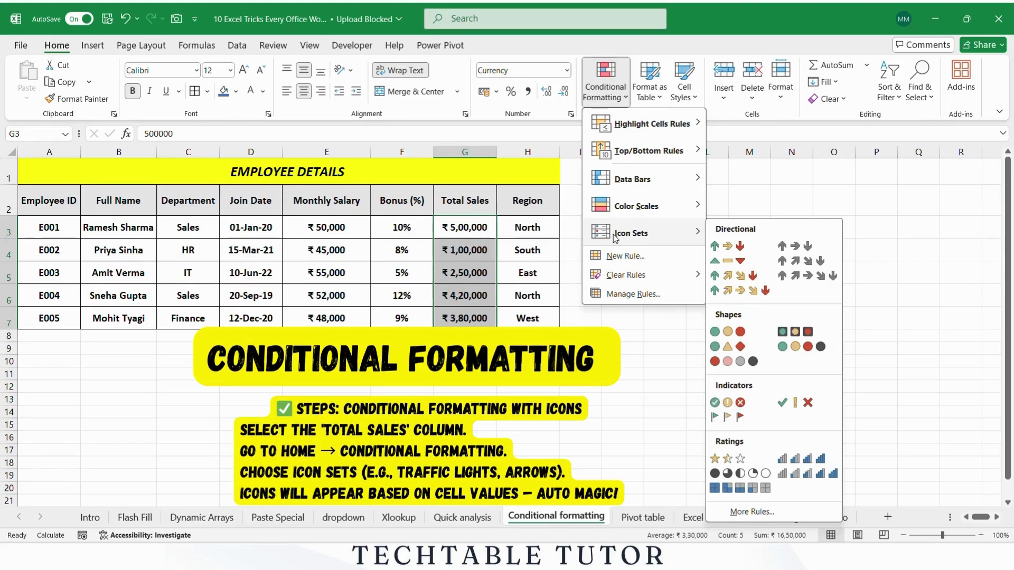
click(787, 332)
click(787, 333)
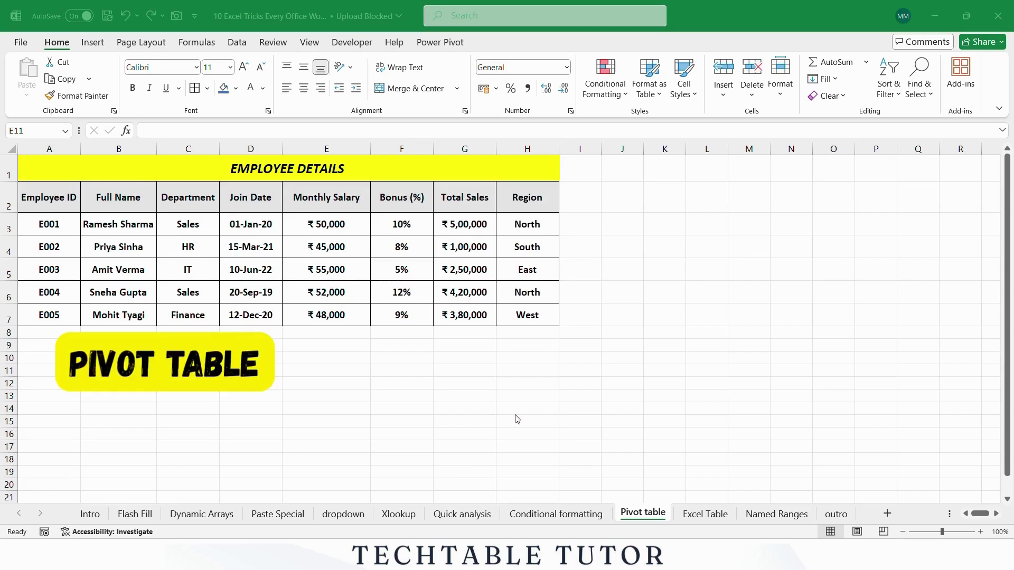
- Create an empty pivot table from the whole employee table, placed at J2 on this sheet
drag(37, 196, 529, 317)
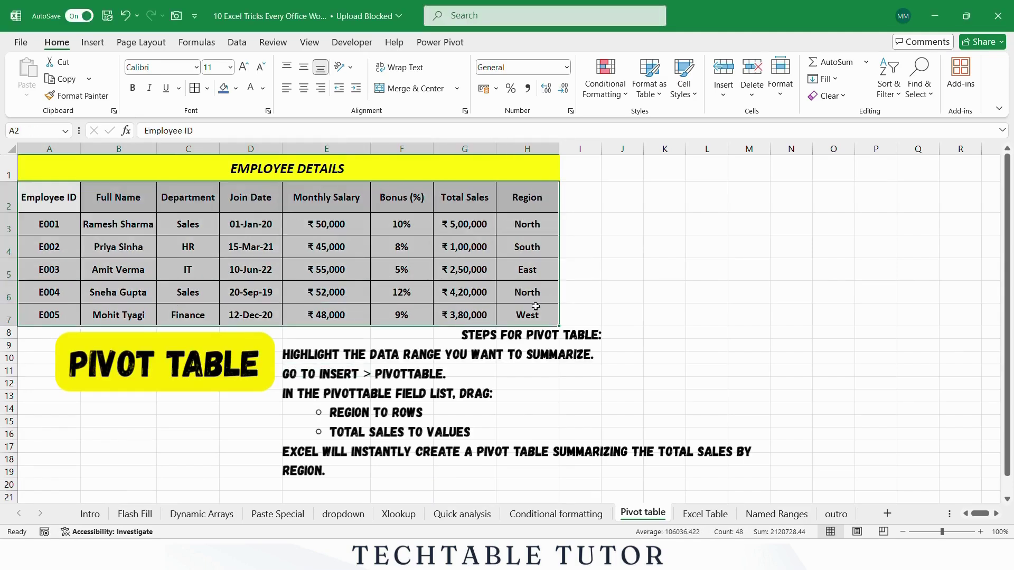
click(93, 42)
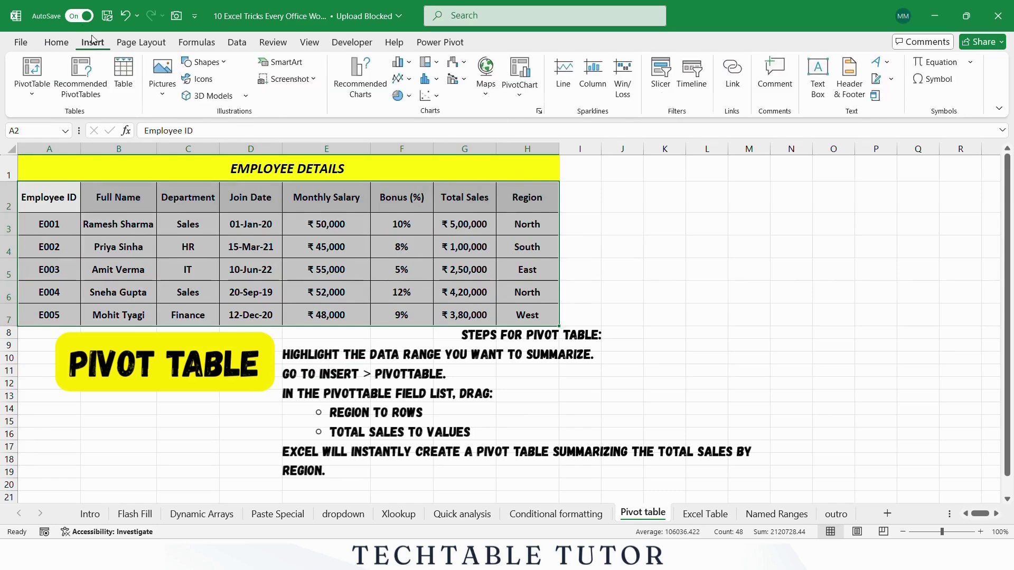
click(35, 83)
click(63, 113)
click(338, 253)
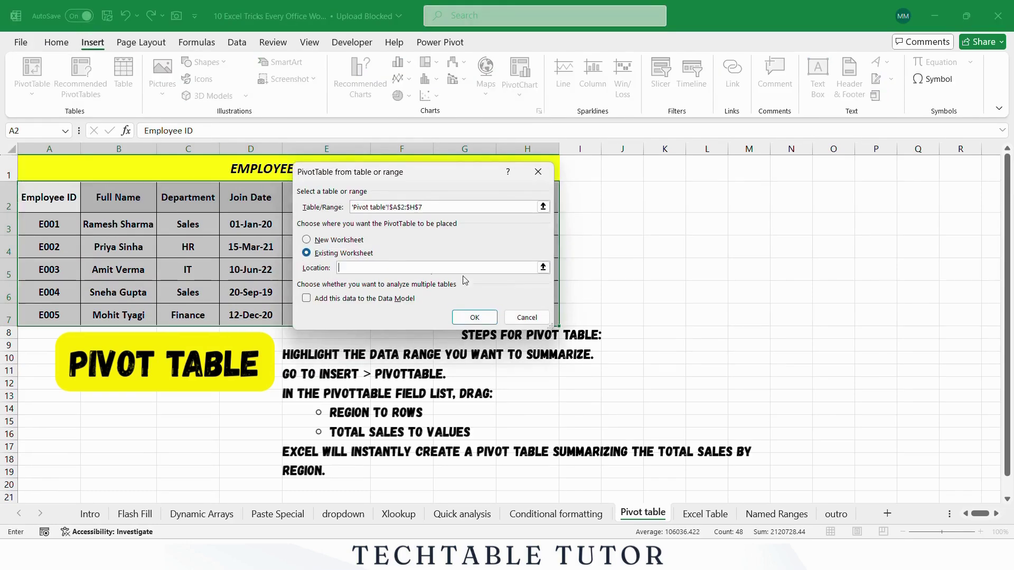
click(622, 197)
click(474, 317)
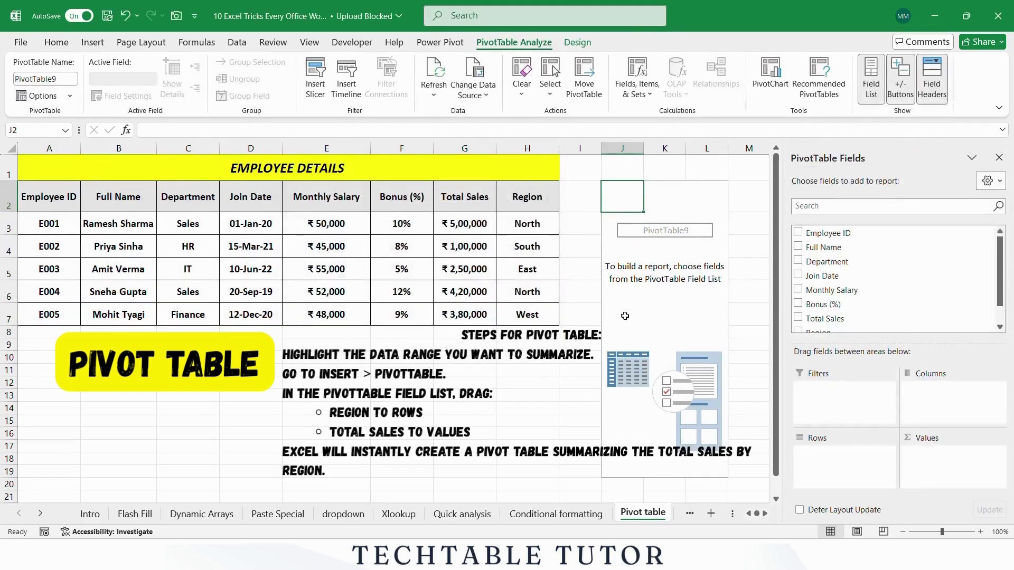
- Add Region as rows and Total Sales as values, giving a ₹16,50,000 grand total
scroll(812, 297, down, 1)
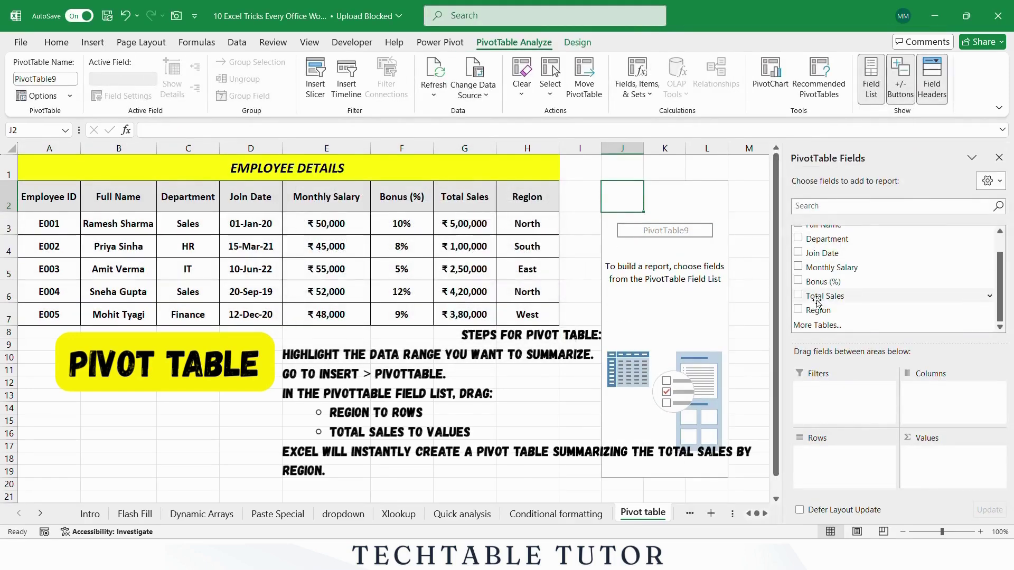
click(798, 312)
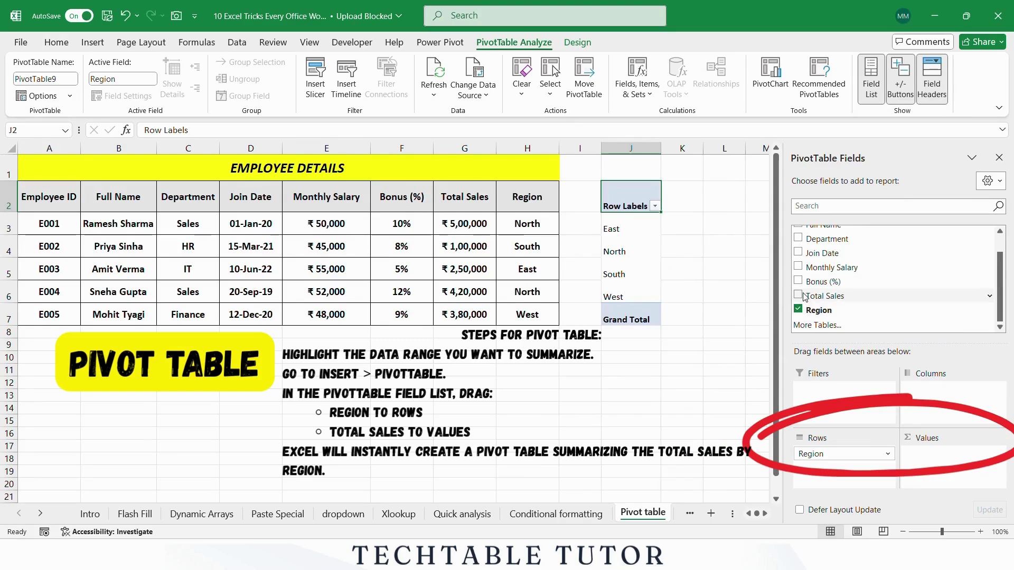
click(799, 295)
click(698, 420)
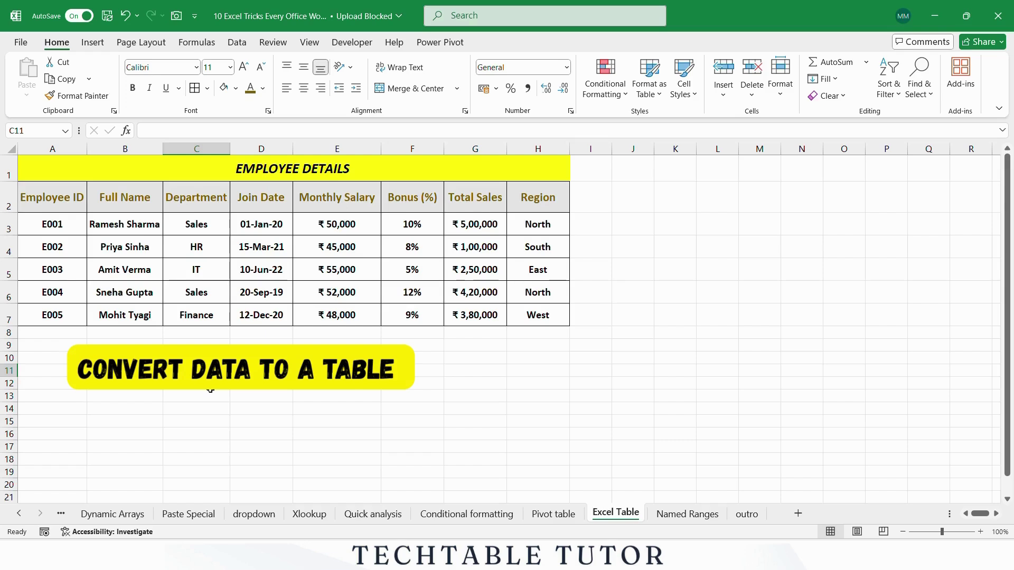
- Convert the employee data A2:H7 into an Excel table with headers
drag(46, 196, 537, 315)
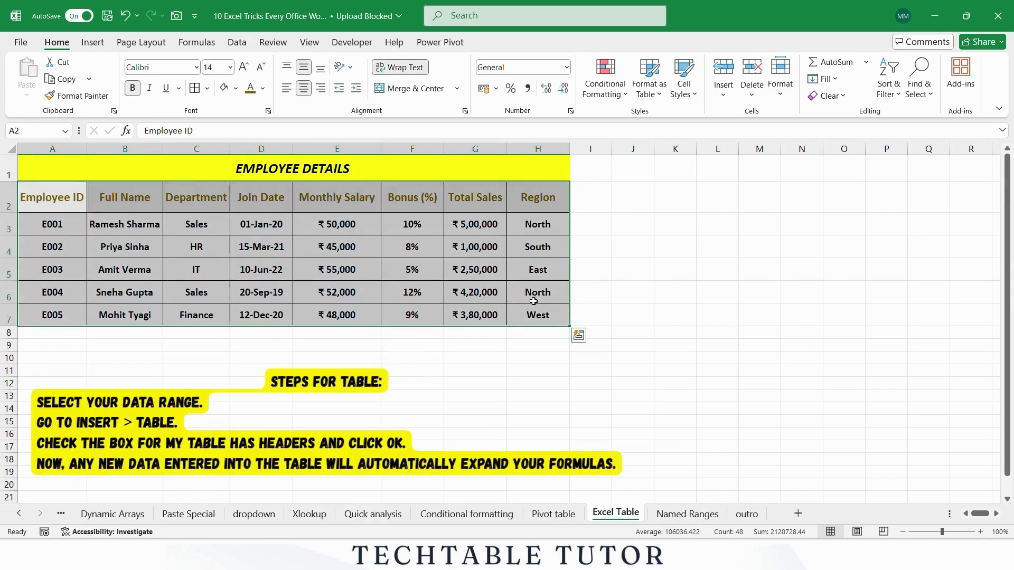
click(103, 46)
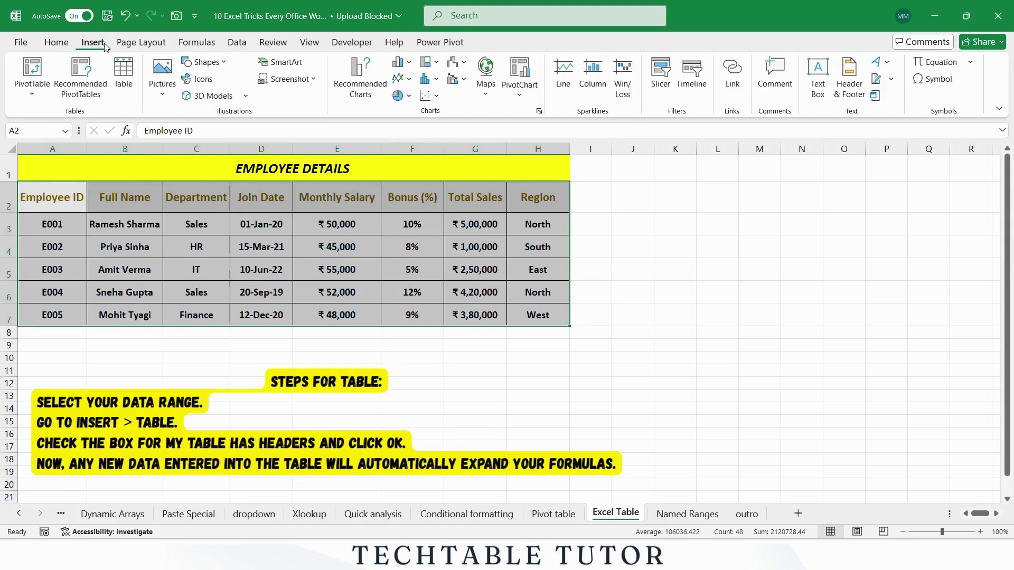
click(123, 69)
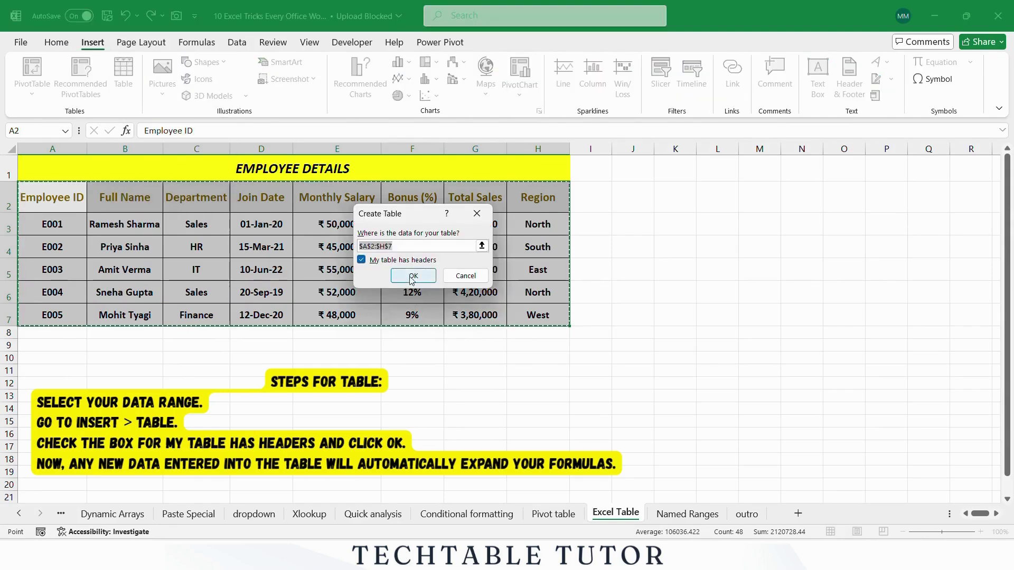
click(443, 274)
- Enter =SUM(Table2[Monthly Salary]) in K3 to total the salaries
click(490, 393)
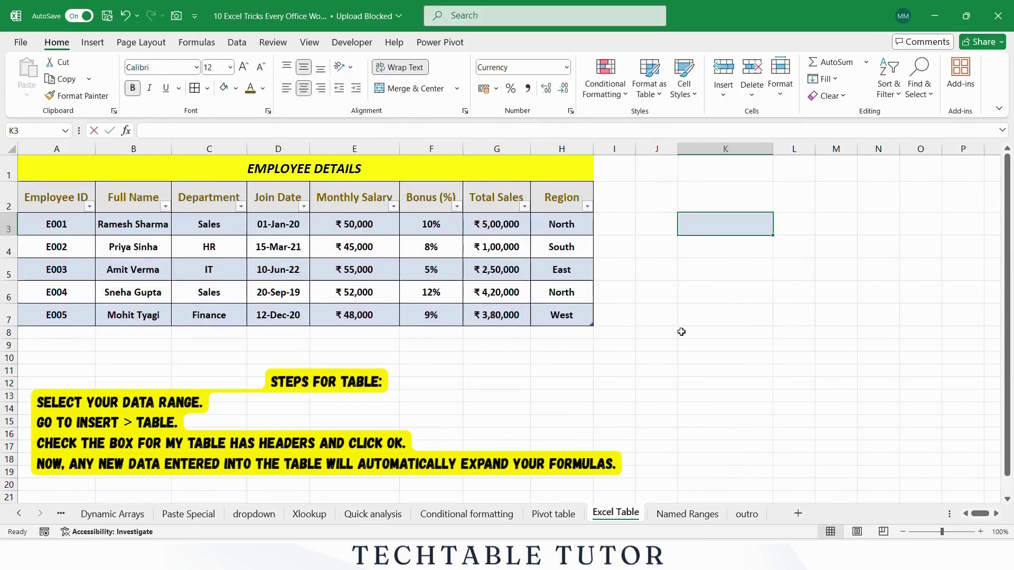
text(=sum)
key(Tab)
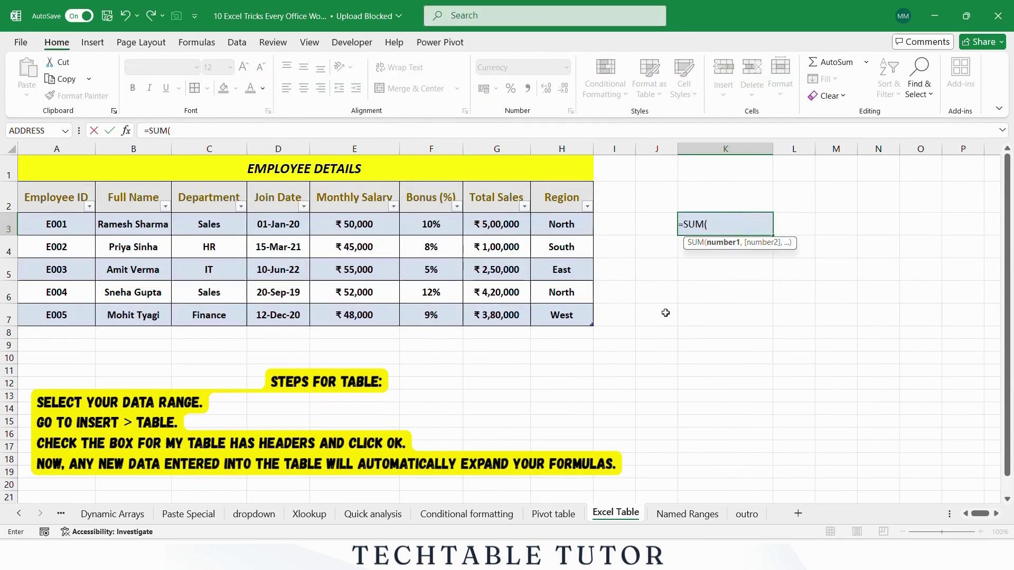
drag(364, 224, 374, 316)
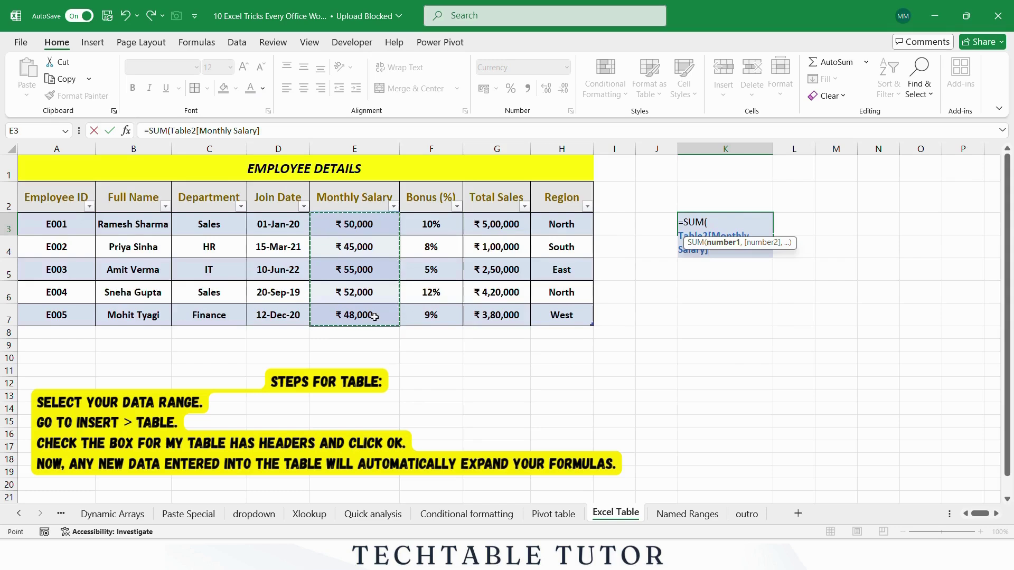
text())
key(Return)
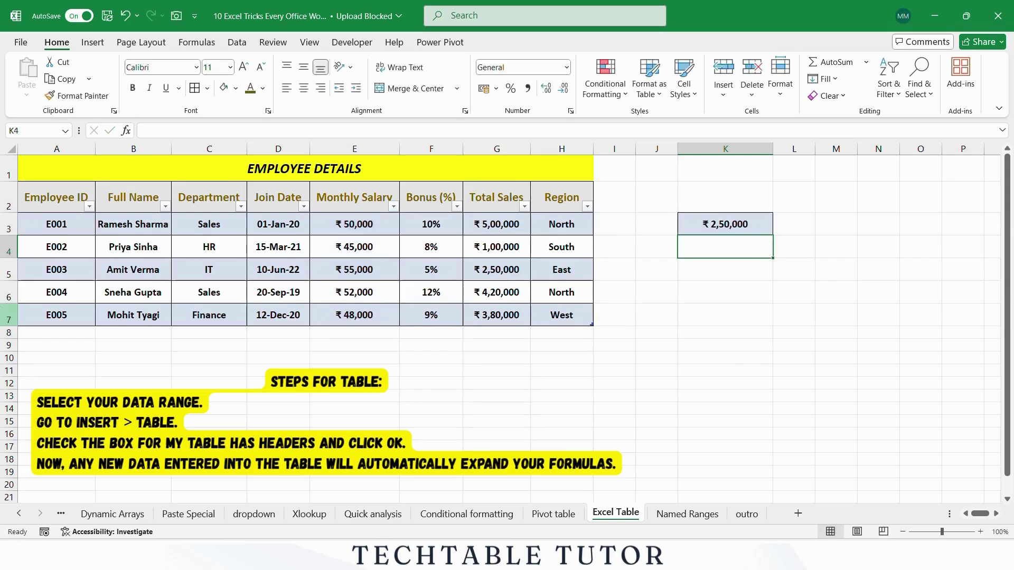
- Copy the E004 and E005 rows and paste them at row 8 to extend the table
click(68, 292)
drag(67, 292, 546, 312)
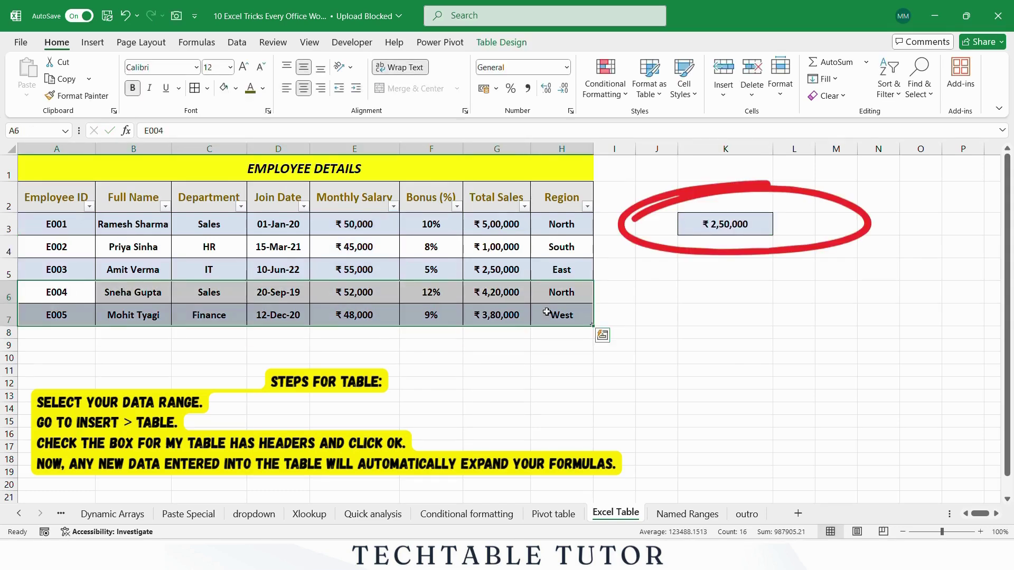
key(ctrl+c)
click(59, 334)
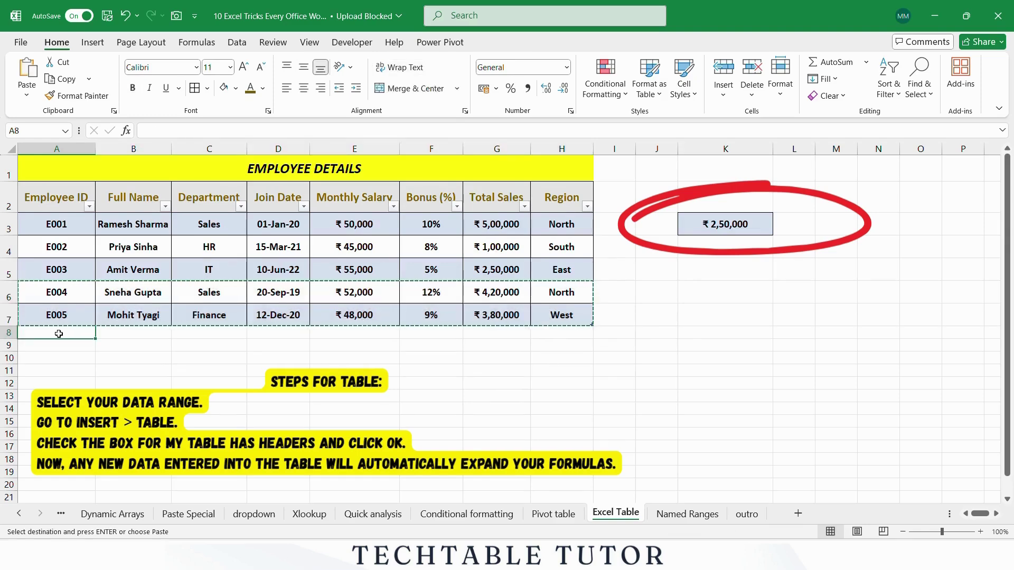
key(ctrl+v)
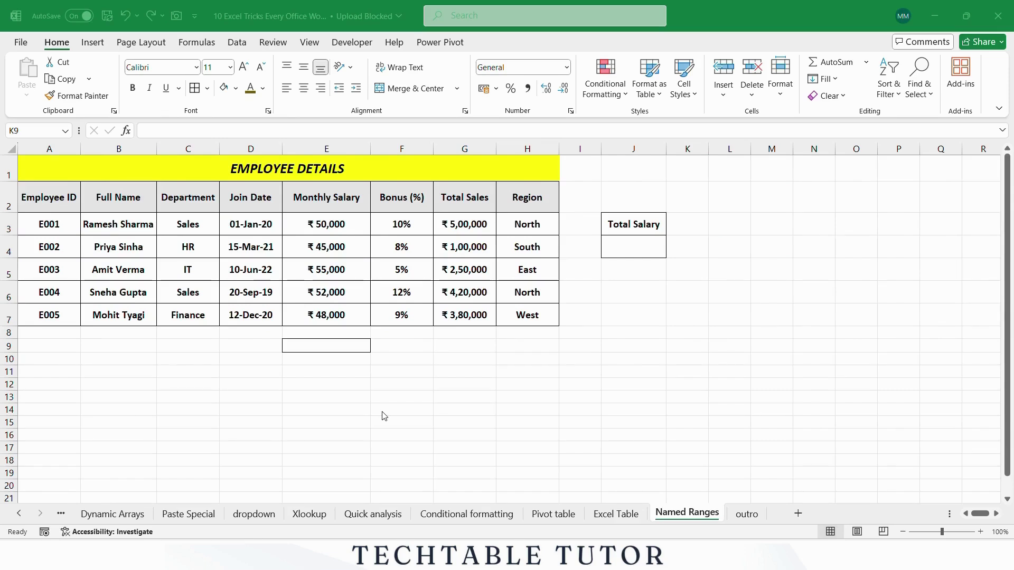
- Define the name Salaries for the Monthly Salary range E3:E7 via Formulas > Define Name
click(318, 234)
drag(317, 236, 319, 315)
click(399, 334)
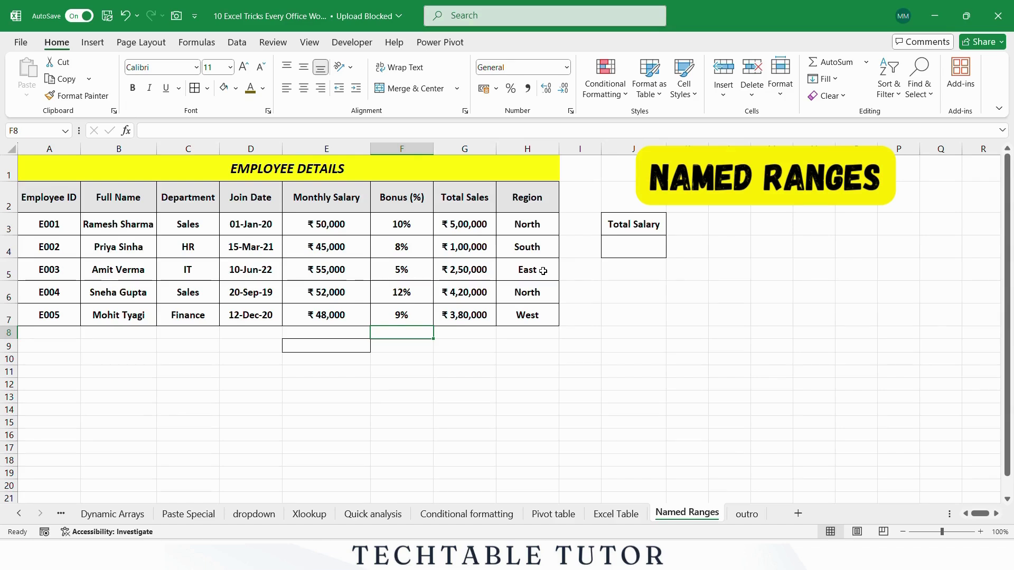
drag(331, 224, 331, 314)
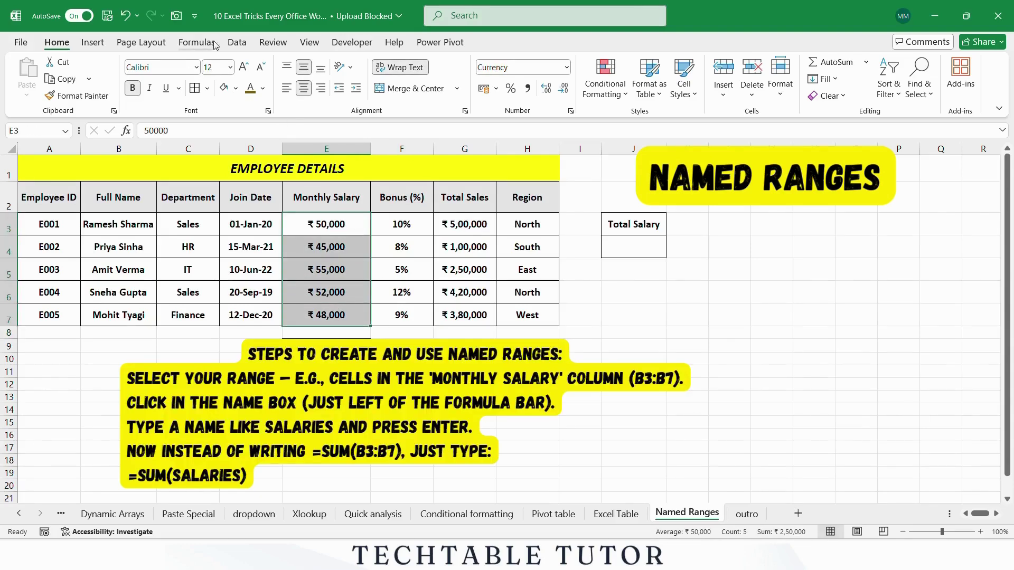
click(196, 42)
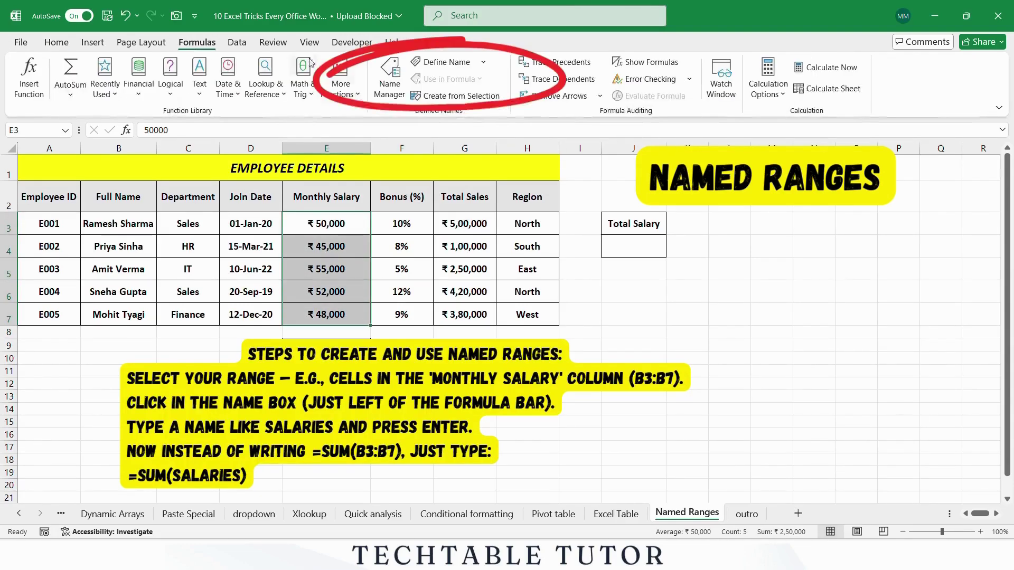
click(430, 62)
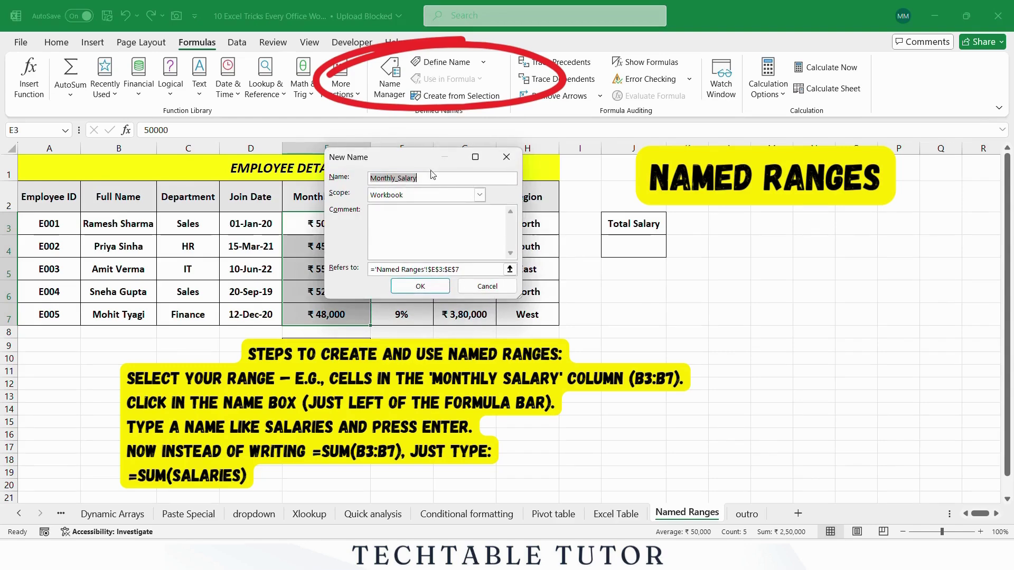
text(Salaries)
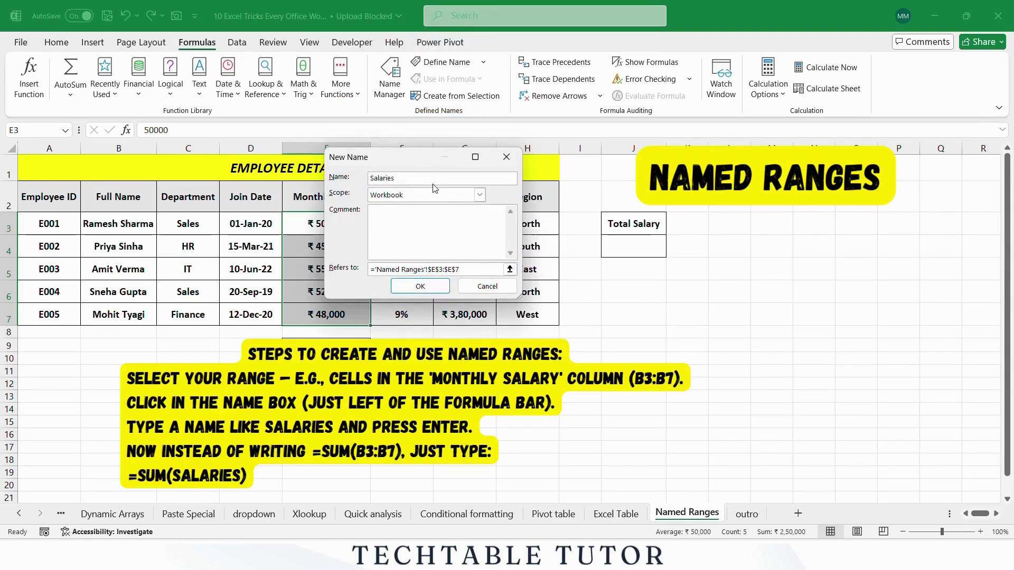
key(Return)
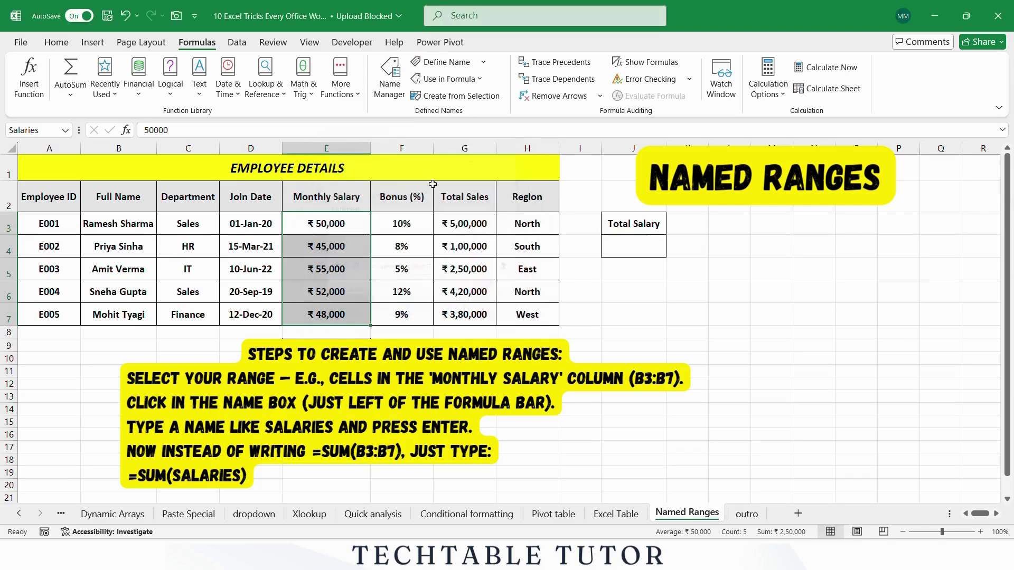
- Enter =SUM(Salaries) in J4 to total the named range, giving ₹ 2,50,000
click(636, 254)
text(=su)
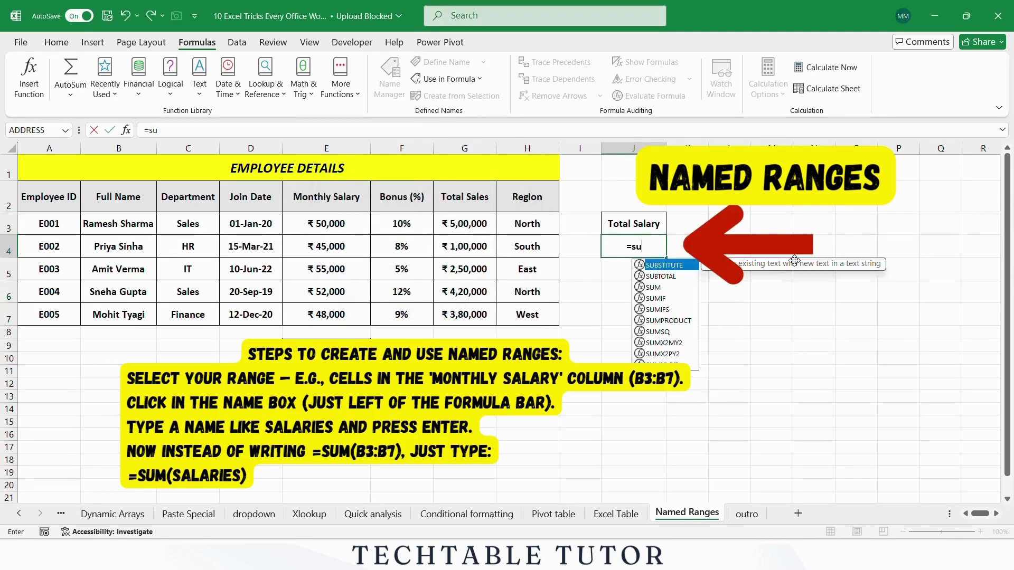
text(m)
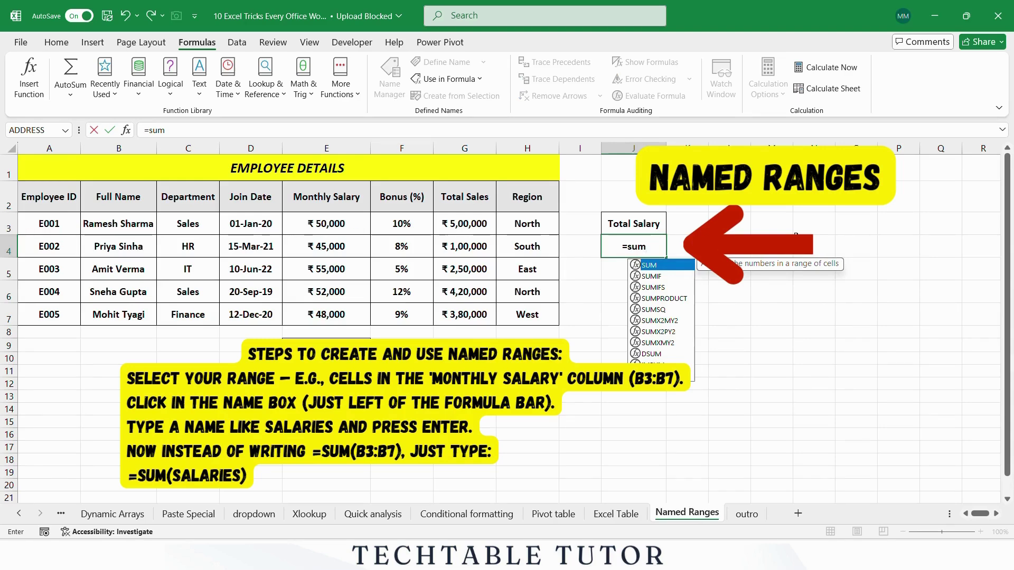
key(Tab)
text(sala)
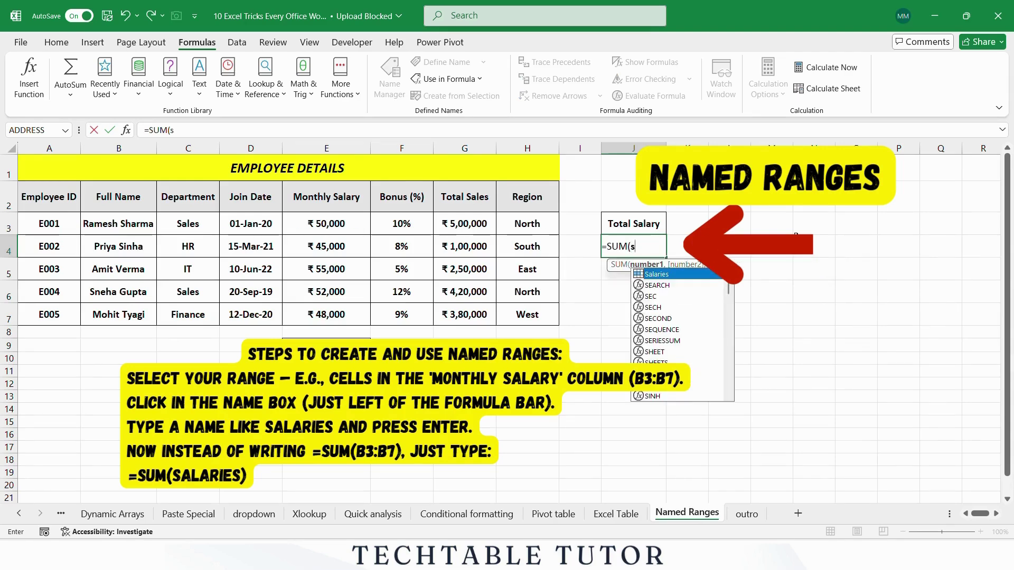
double_click(653, 272)
text())
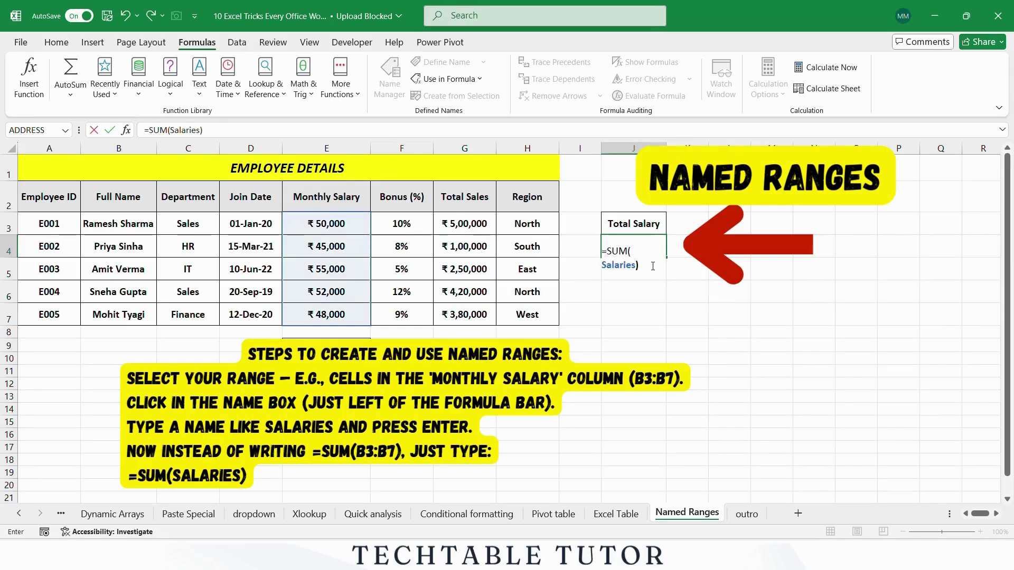
key(Return)
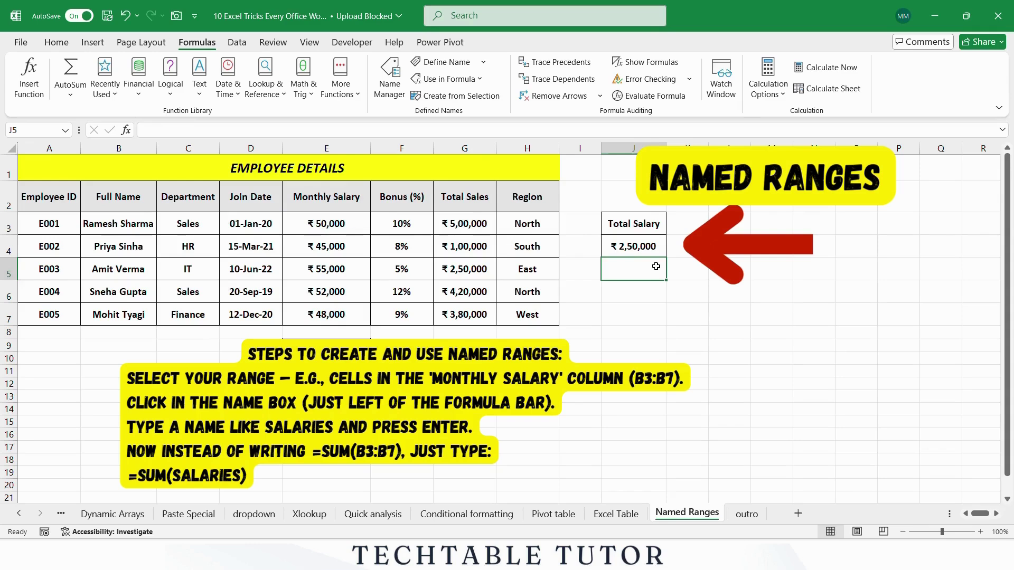